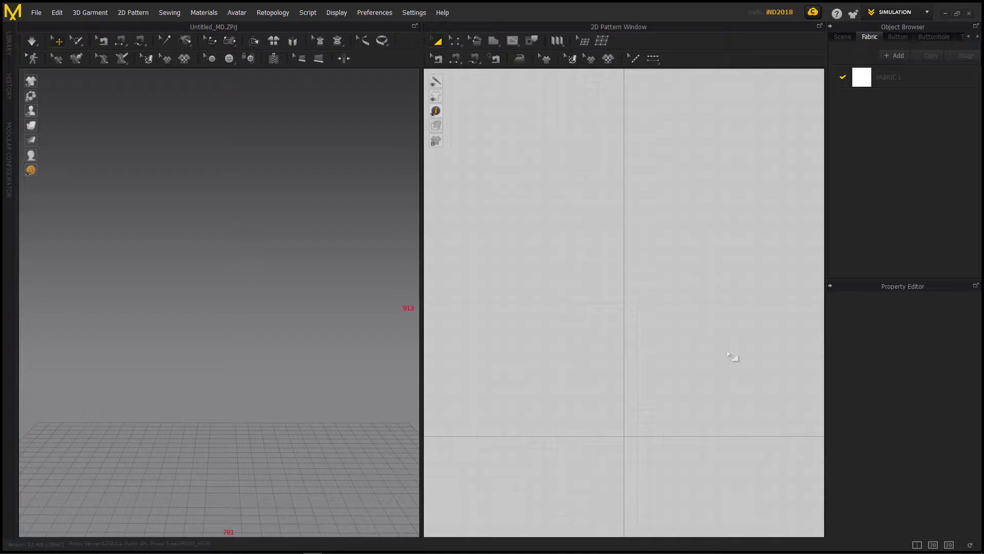
# Switch the layout to show only the 2D Pattern window, with the shape tool list open
pyautogui.click(942, 539)
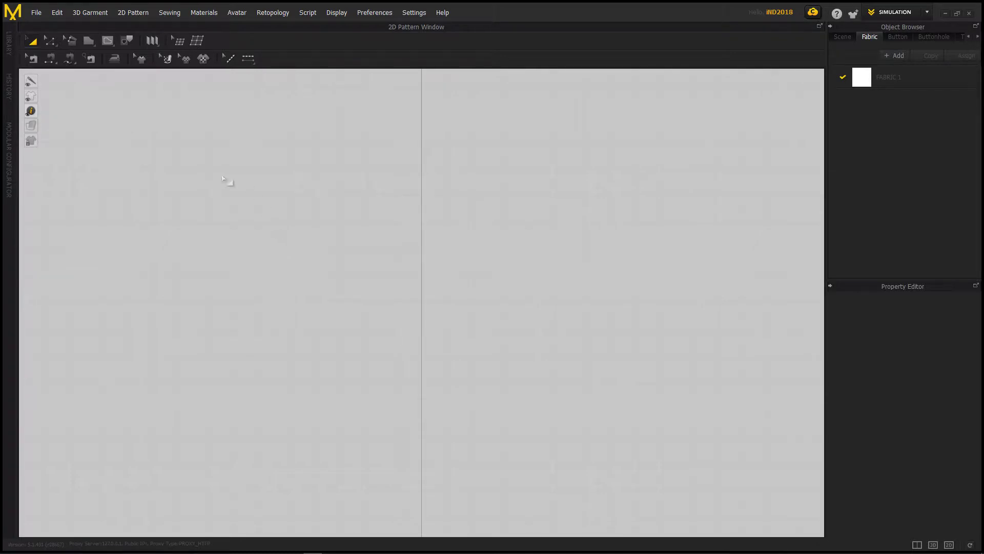
pyautogui.click(86, 43)
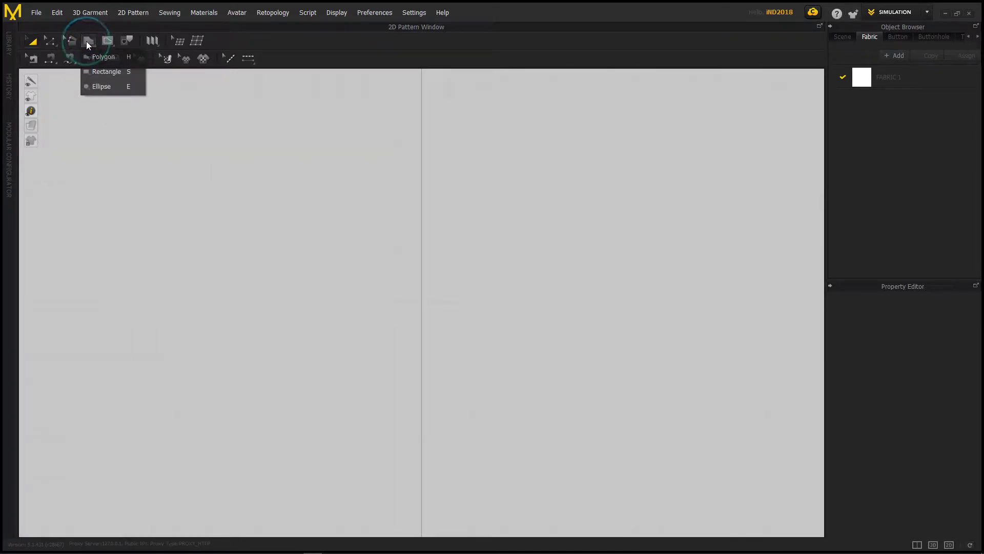
# Draw a rectangle pattern with a 3620.6 mm outline in the centre of the 2D canvas
pyautogui.click(104, 72)
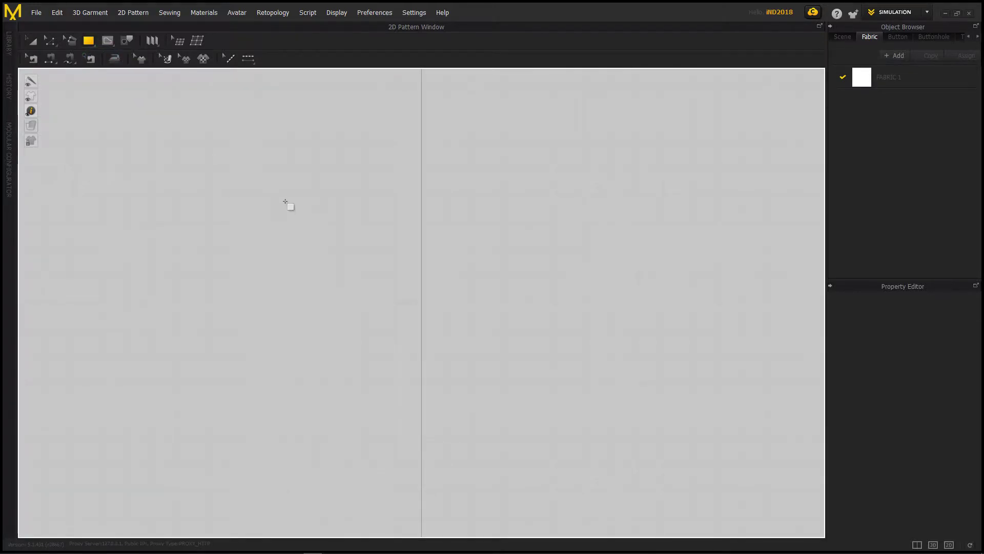
pyautogui.moveTo(272, 174); pyautogui.dragTo(571, 361)
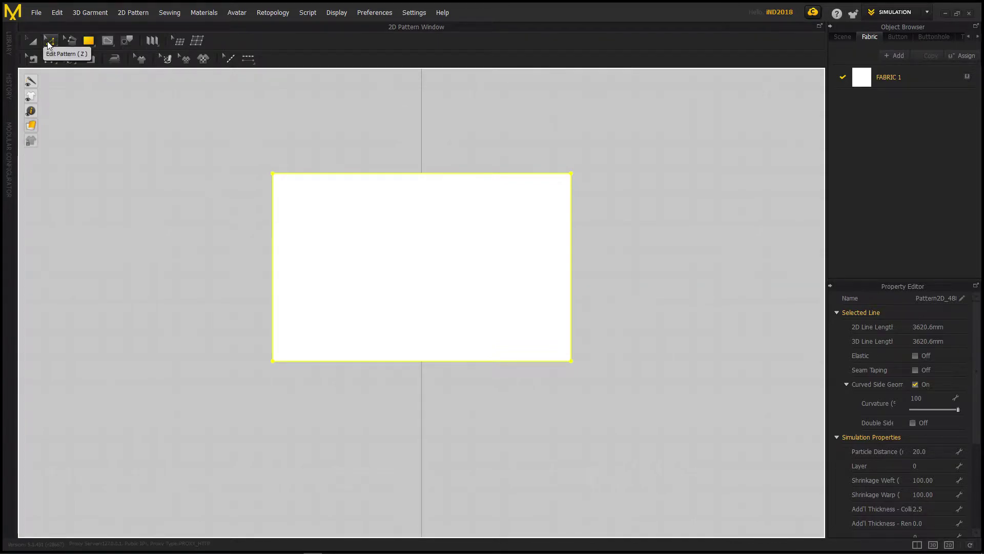
# With Transform Pattern, move the rectangle up-right and resize it to a 3800.4 mm outline
pyautogui.click(32, 41)
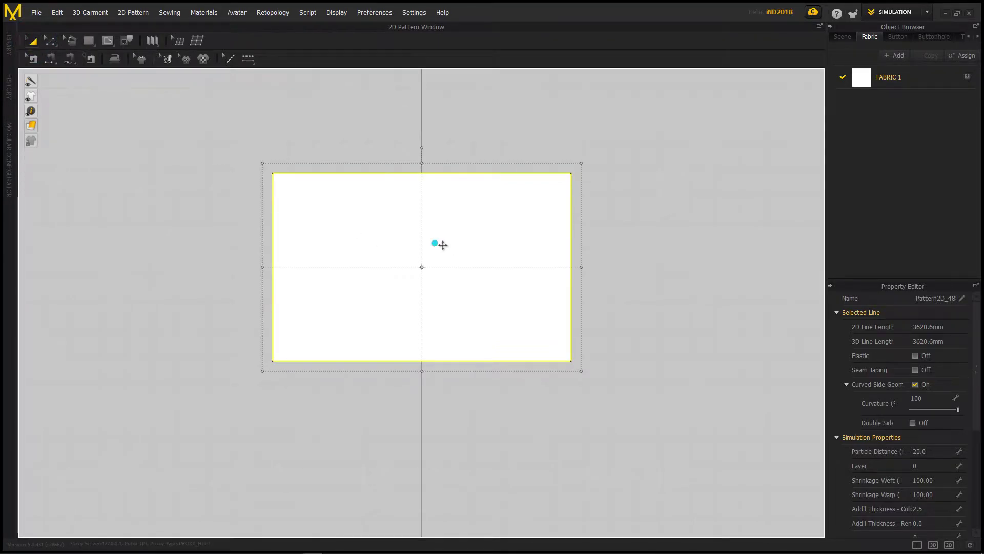
pyautogui.moveTo(440, 250); pyautogui.dragTo(486, 225)
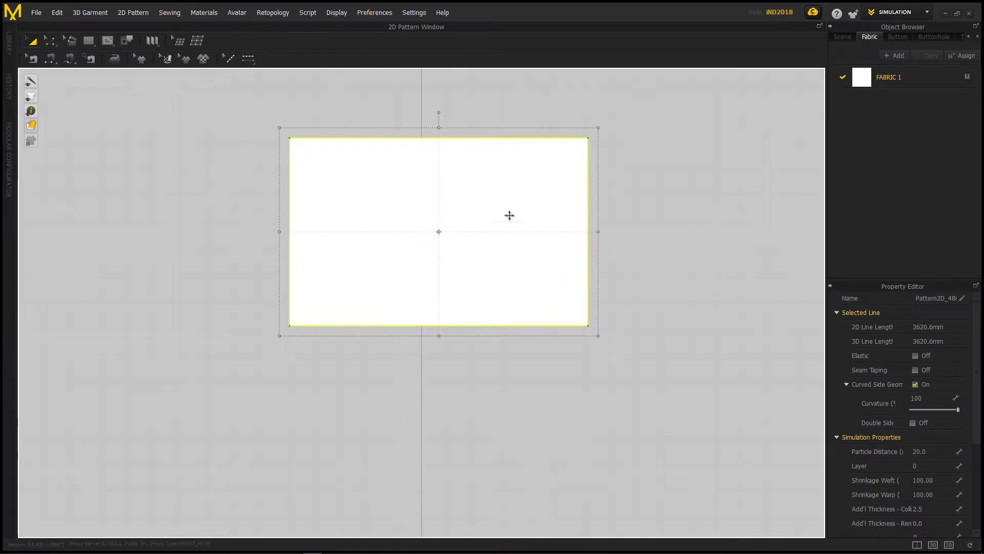
pyautogui.moveTo(598, 231); pyautogui.dragTo(647, 232)
pyautogui.click(652, 233)
pyautogui.click(611, 191)
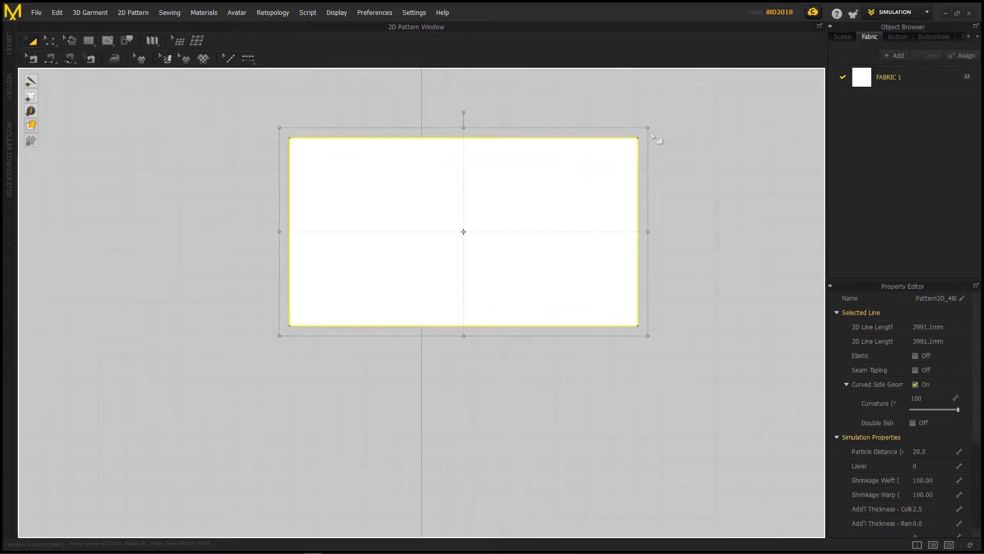
pyautogui.moveTo(648, 127)
pyautogui.mouseDown()
pyautogui.moveTo(636, 143)
pyautogui.moveTo(585, 162)
pyautogui.mouseUp()
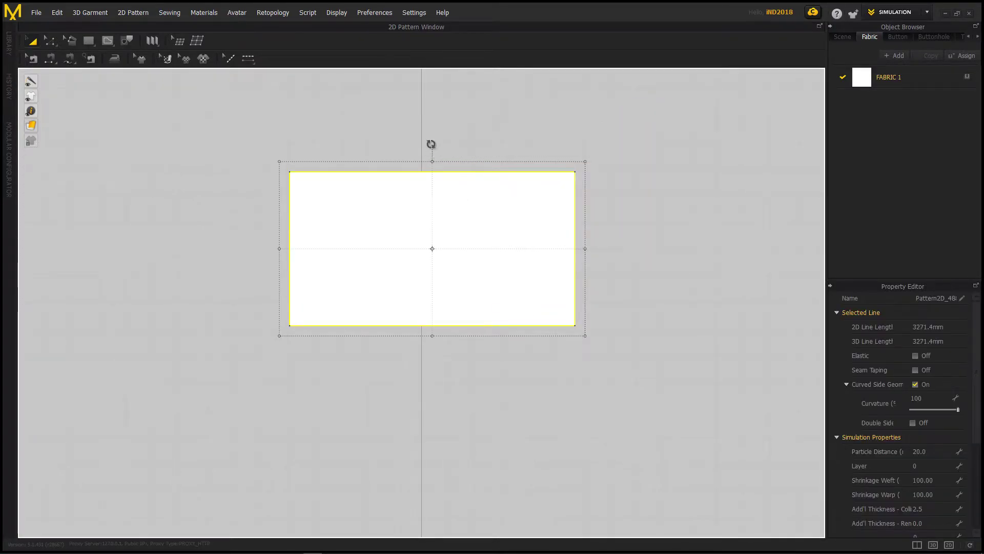
pyautogui.moveTo(431, 144); pyautogui.dragTo(444, 179)
pyautogui.hotkey('ctrl', 'z')
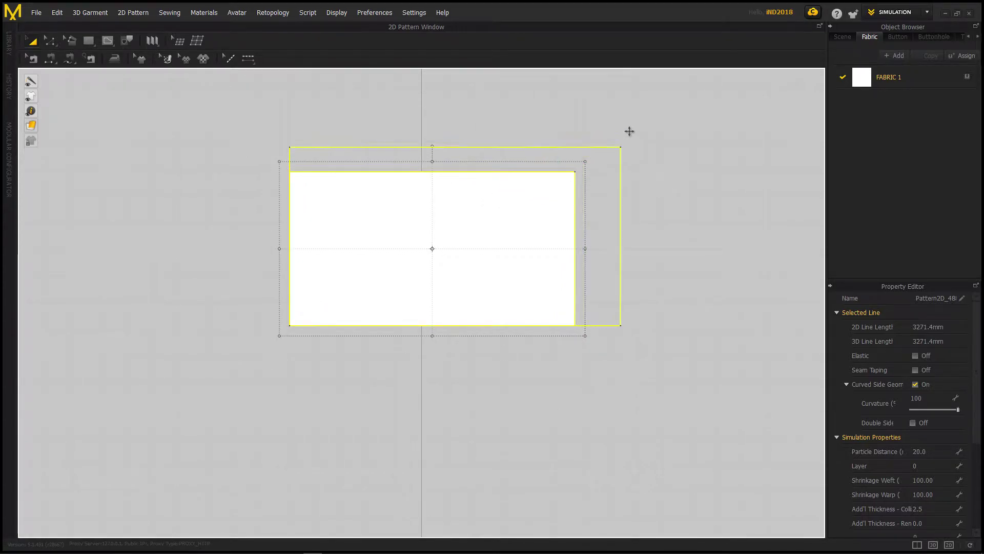
pyautogui.moveTo(583, 159); pyautogui.dragTo(630, 132)
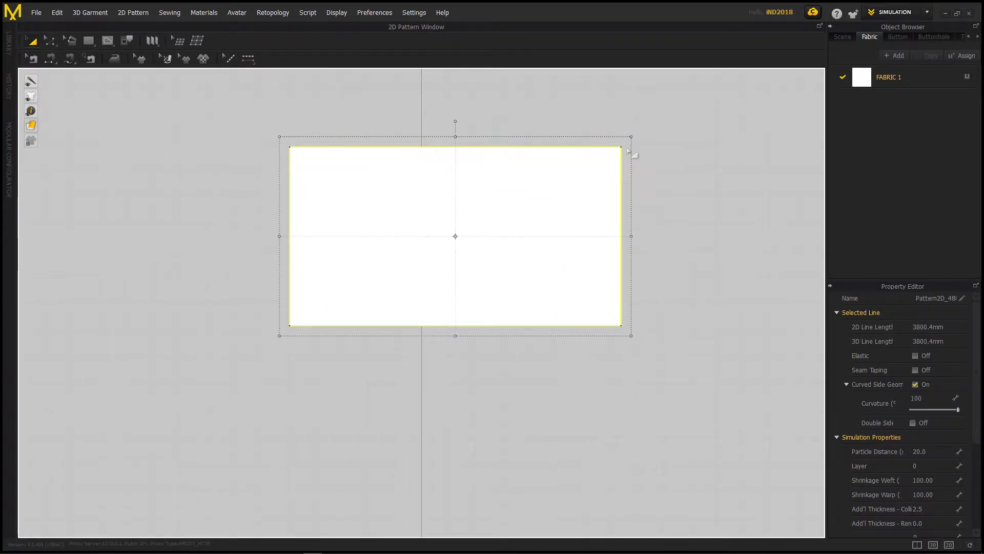
# Activate Edit Pattern, deselect the rectangle, and bring up the pattern editing tool list
pyautogui.click(51, 46)
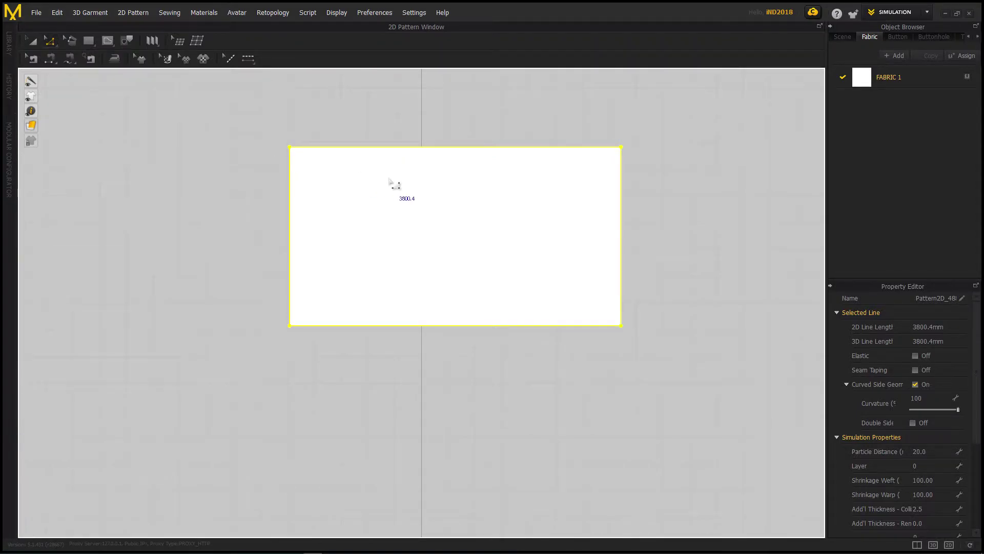
pyautogui.click(550, 117)
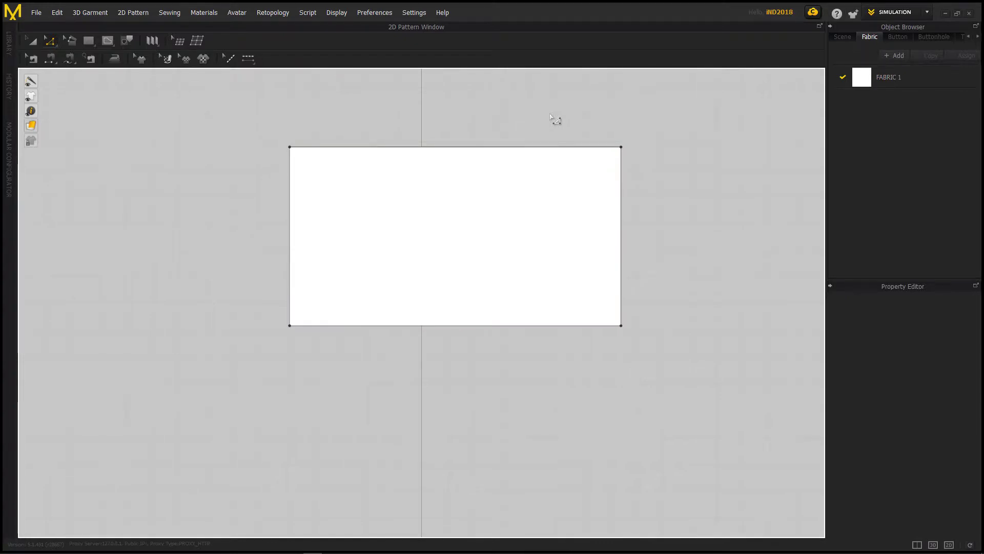
pyautogui.click(55, 43)
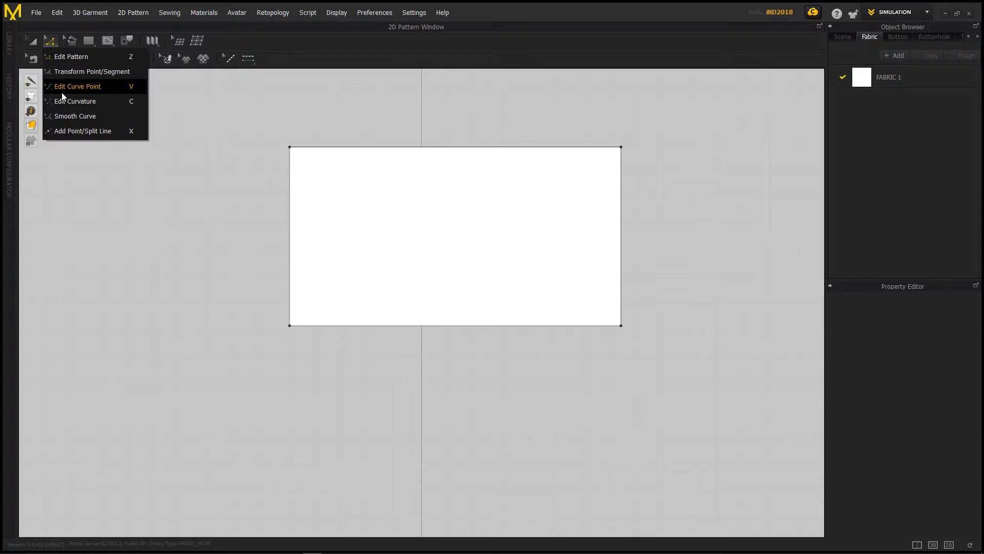
# With Edit Pattern, select the rectangle's top edge, a corner point, then the whole rectangle by box
pyautogui.click(94, 61)
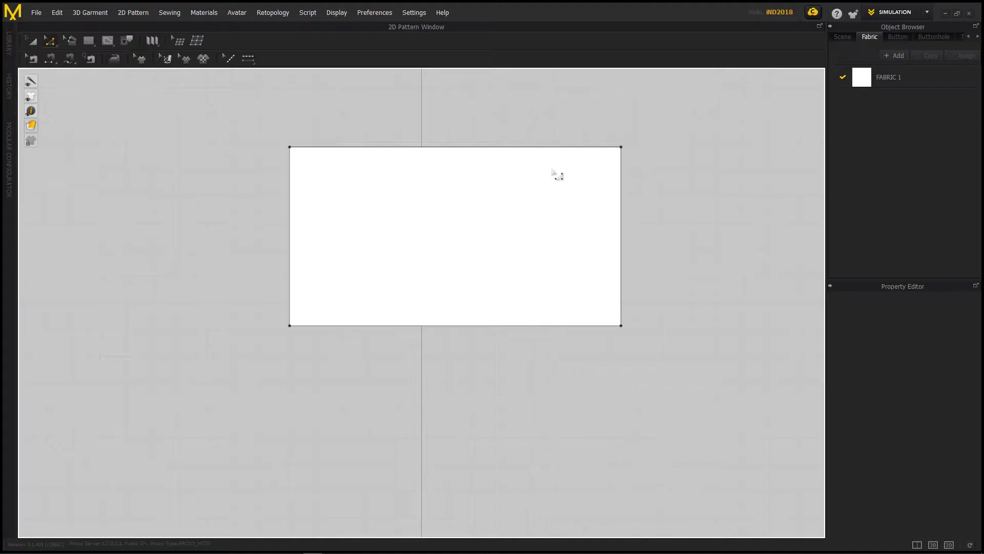
pyautogui.click(533, 148)
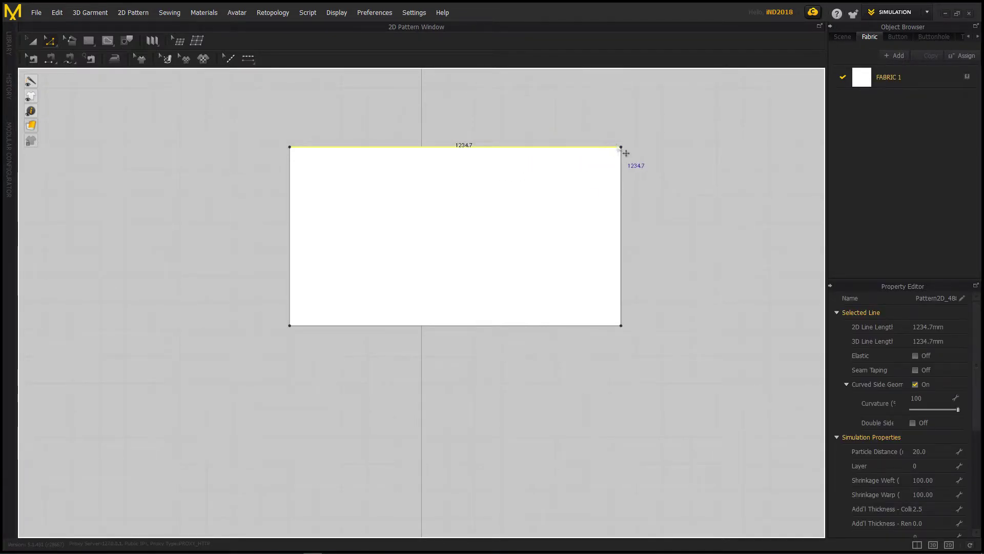
pyautogui.click(621, 147)
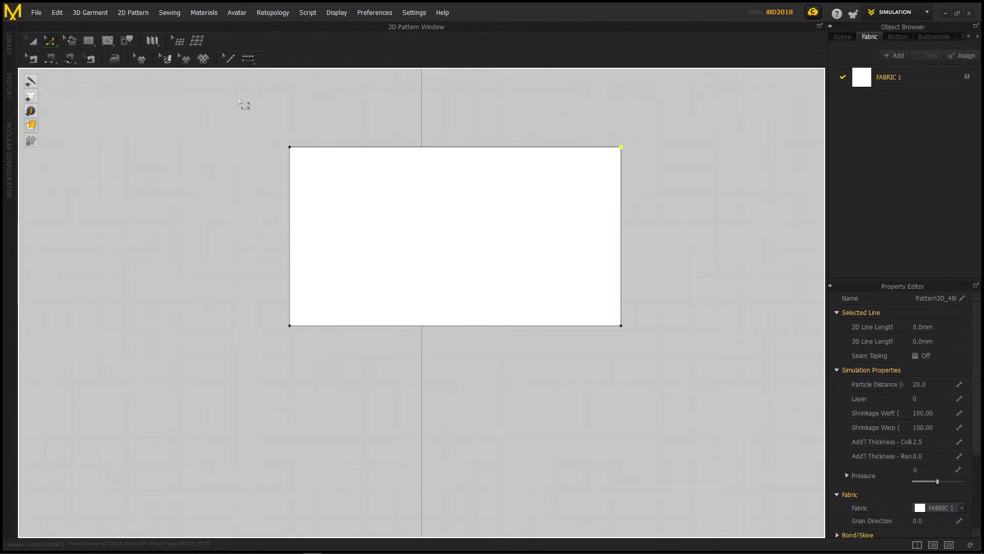
pyautogui.moveTo(238, 94); pyautogui.dragTo(658, 361)
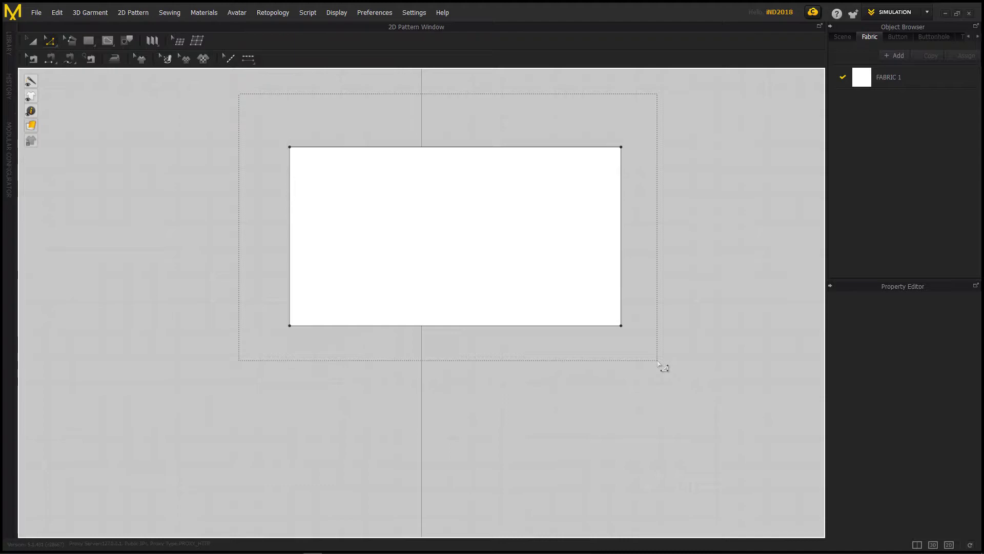
pyautogui.moveTo(658, 361); pyautogui.dragTo(682, 364)
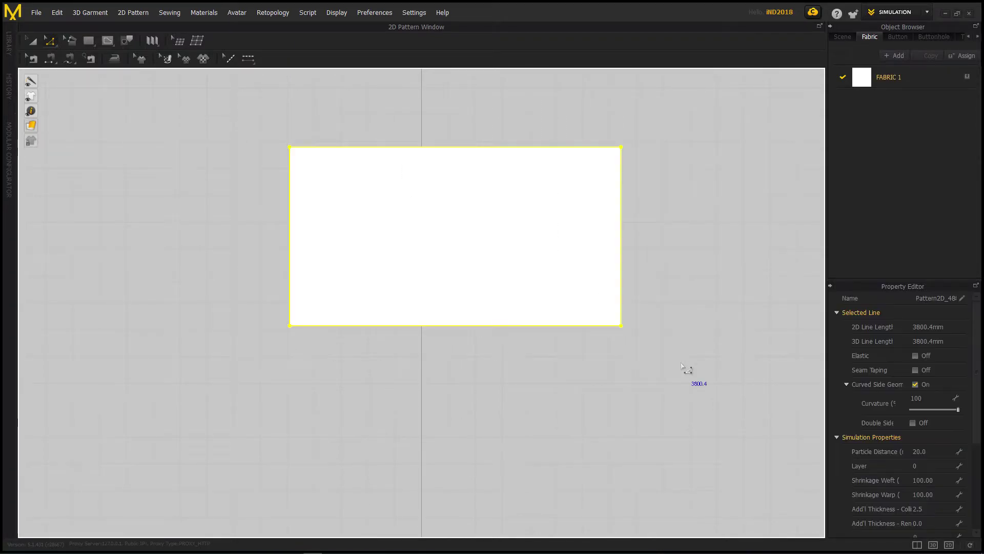
# Try corner, Ctrl+A and double-click selections, deselect, and pan the view so the rectangle sits right
pyautogui.click(660, 156)
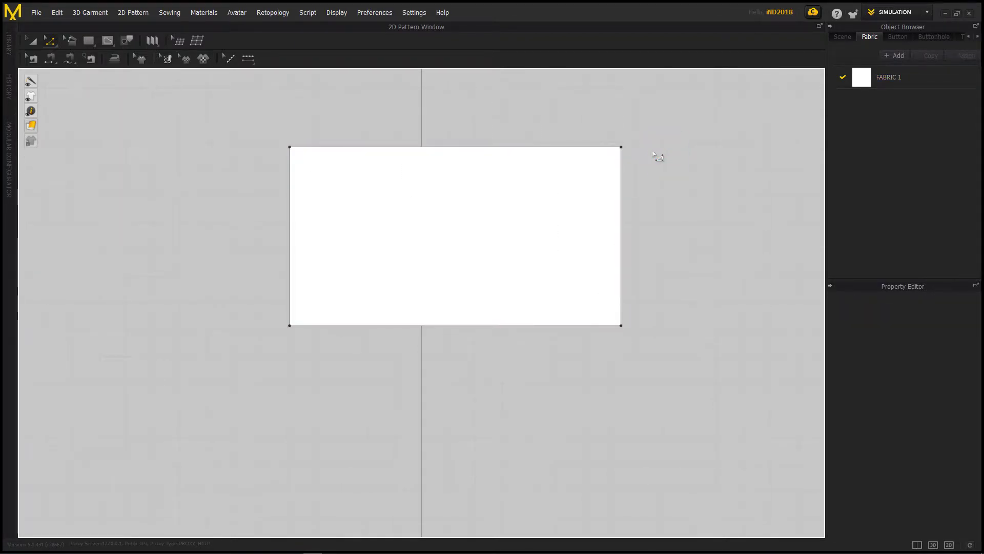
pyautogui.click(621, 147)
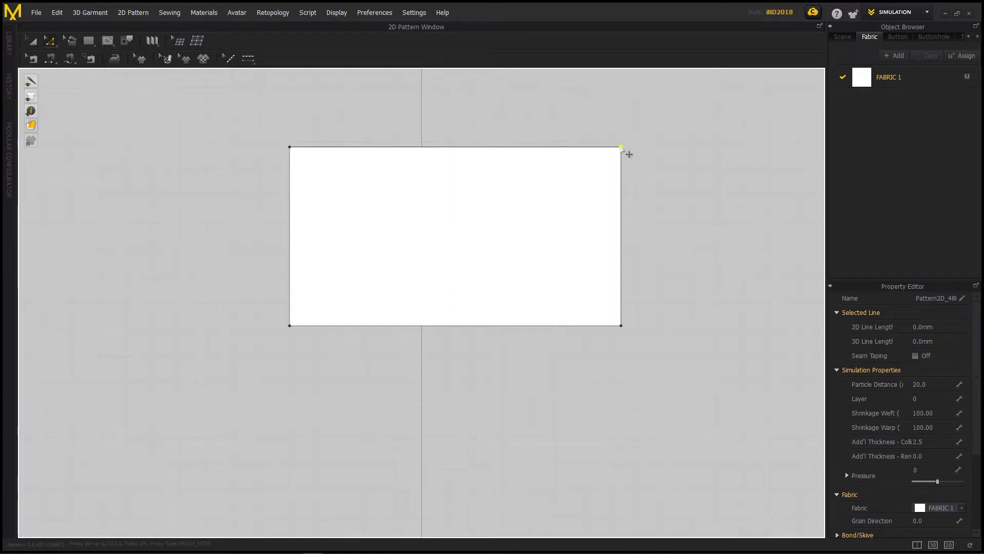
pyautogui.hotkey('ctrl', 'a')
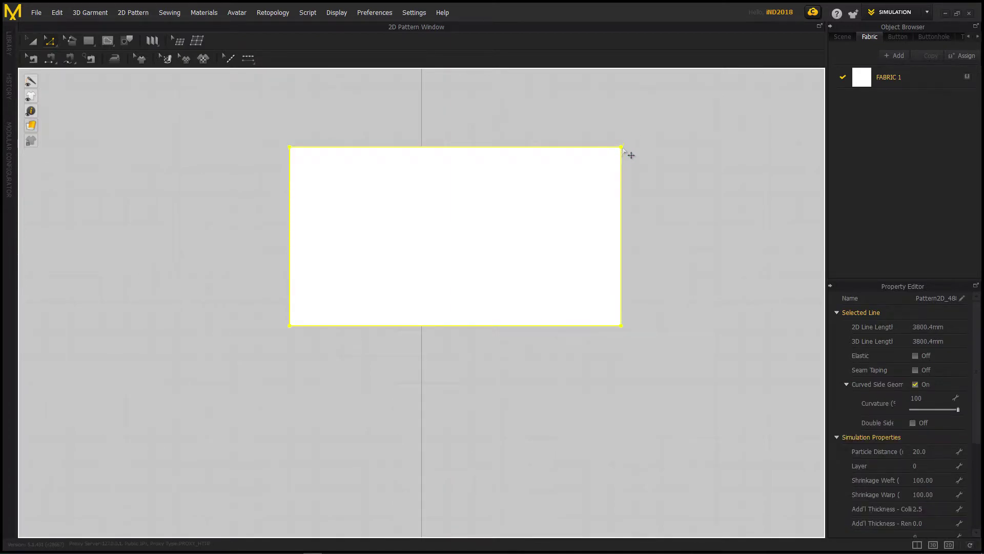
pyautogui.click(657, 152)
pyautogui.click(622, 147)
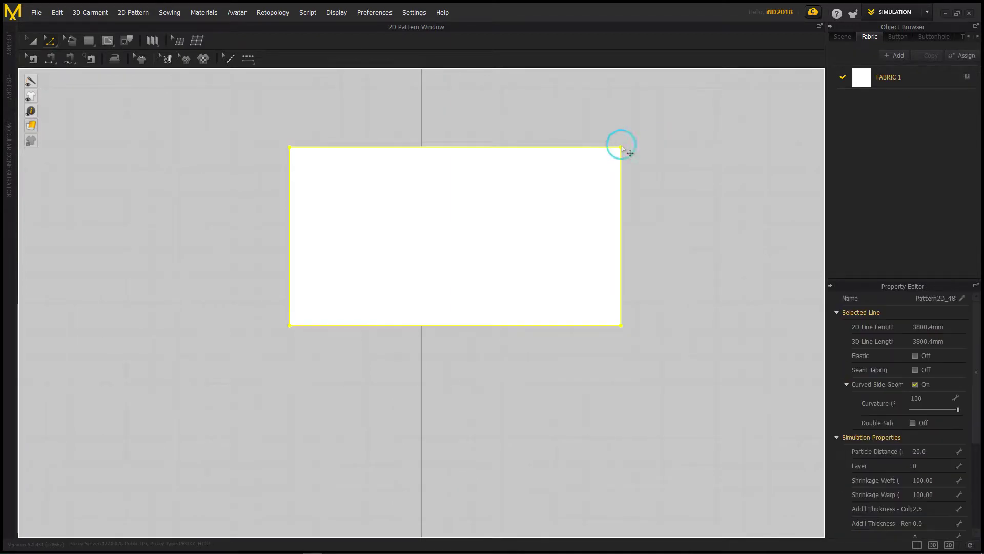
pyautogui.click(701, 171)
pyautogui.doubleClick(566, 147)
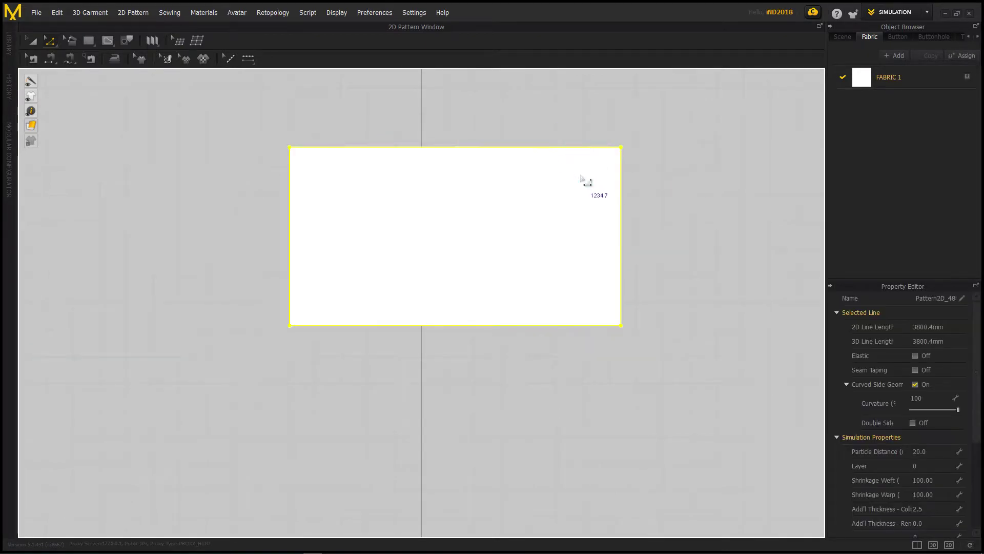
pyautogui.click(672, 188)
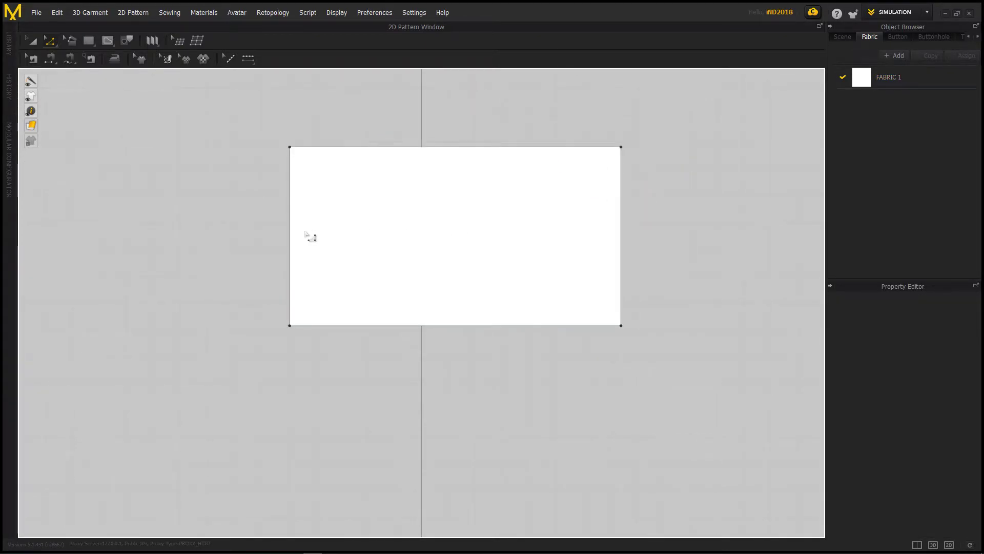
pyautogui.moveTo(310, 237); pyautogui.dragTo(454, 255, button='right')
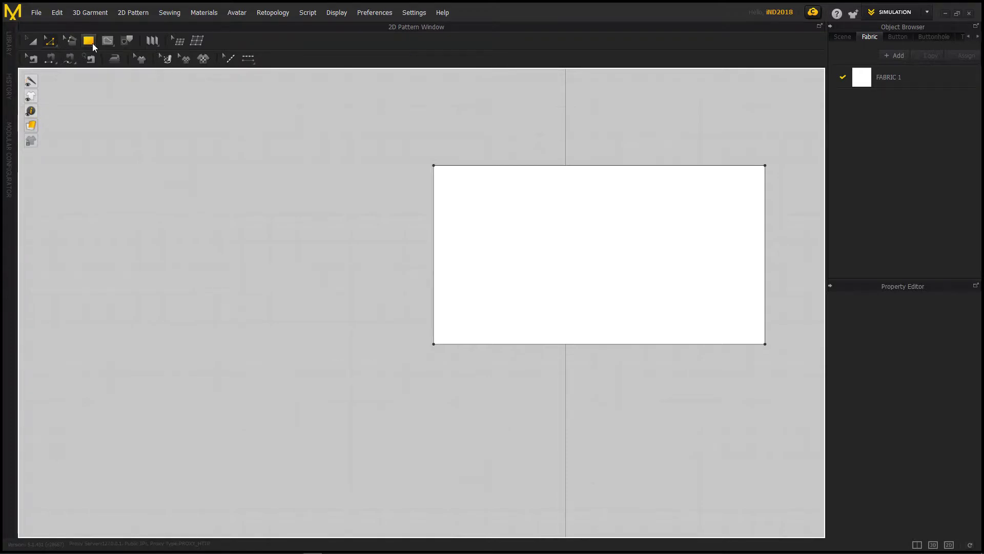
# Draw an irregular polygon pattern with one curved edge left of the rectangle (2796.2 mm outline)
pyautogui.click(92, 43)
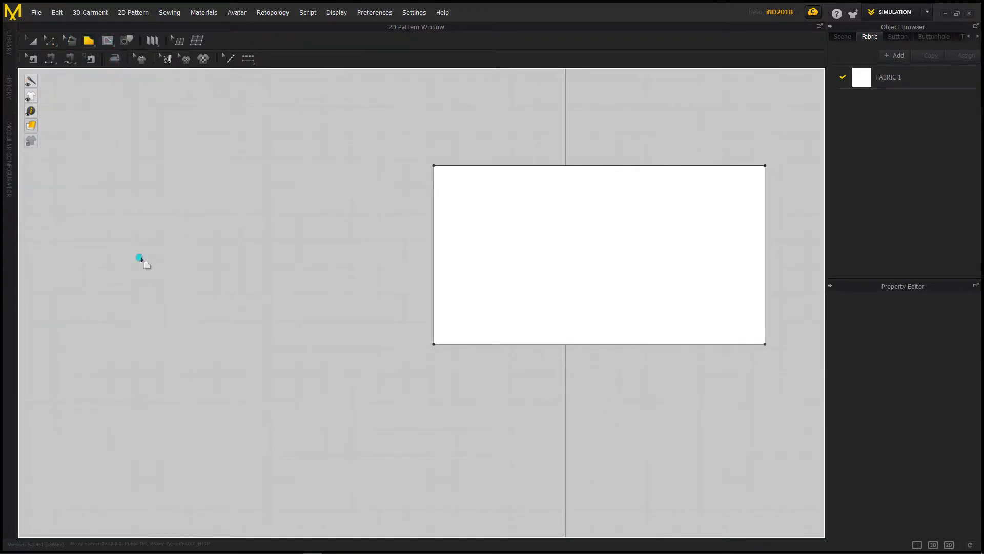
pyautogui.click(142, 260)
pyautogui.click(282, 165)
pyautogui.click(372, 277)
pyautogui.moveTo(286, 266); pyautogui.dragTo(286, 296)
pyautogui.click(282, 360)
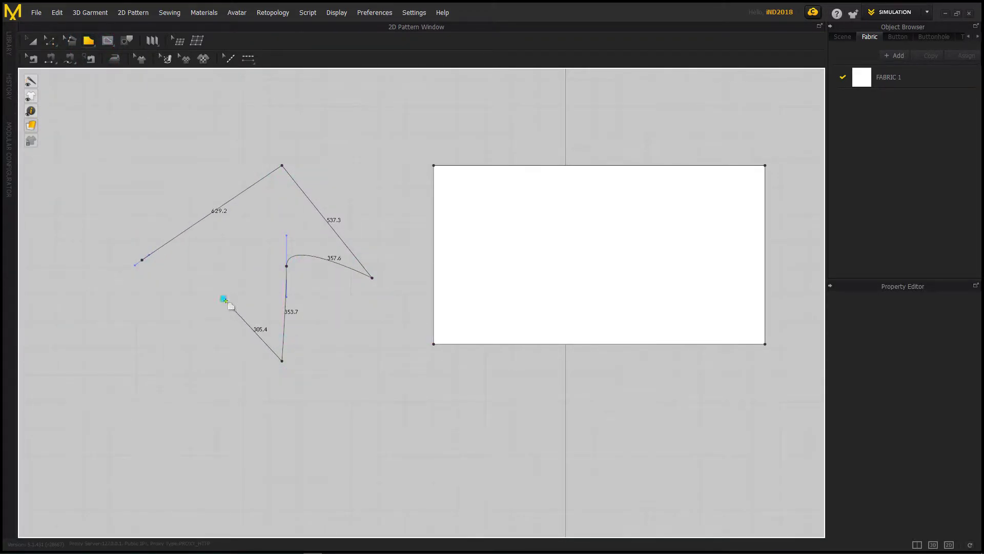
pyautogui.click(226, 301)
pyautogui.click(160, 343)
pyautogui.click(142, 260)
pyautogui.moveTo(253, 262); pyautogui.dragTo(315, 259, button='right')
pyautogui.scroll(-2, 314, 259)
pyautogui.scroll(3, 315, 258)
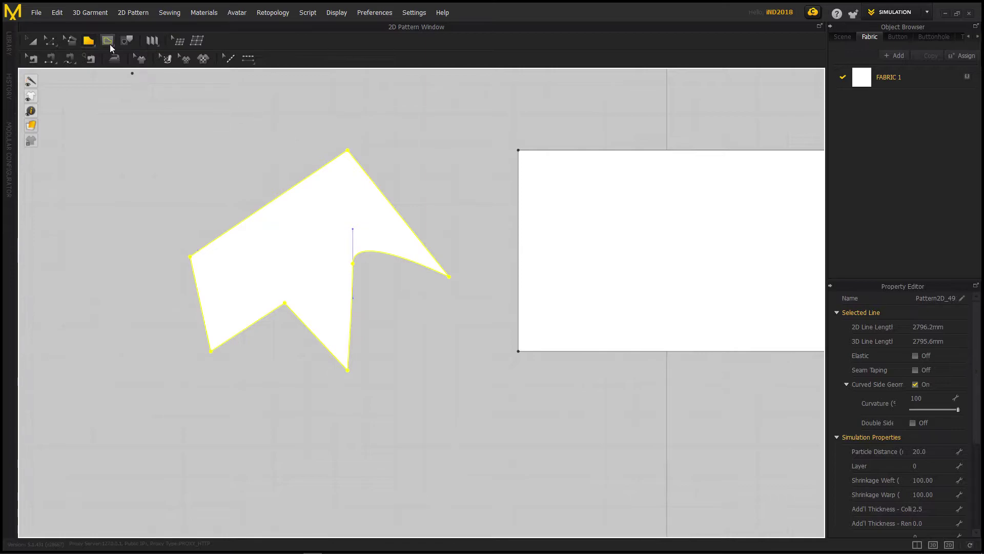
pyautogui.click(49, 41)
pyautogui.click(367, 129)
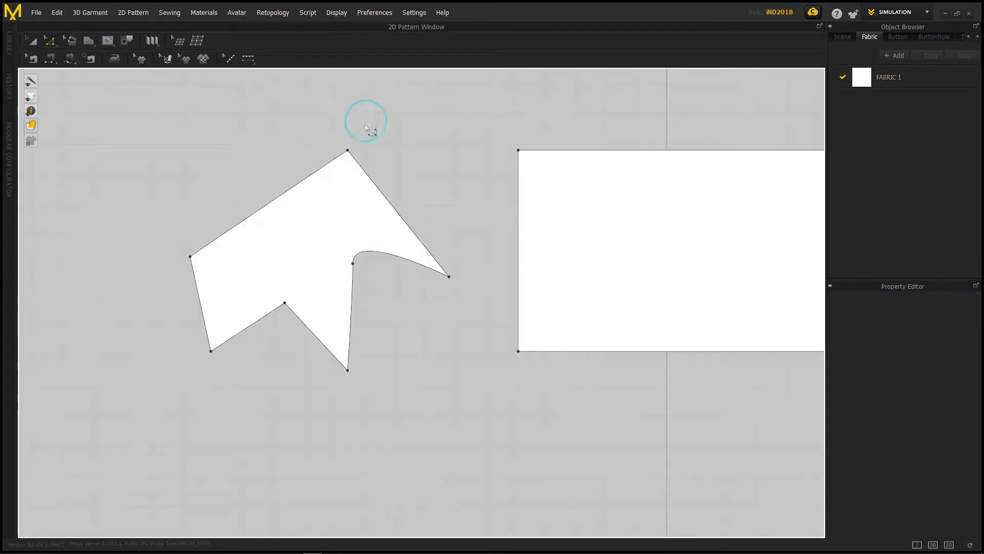
pyautogui.click(348, 151)
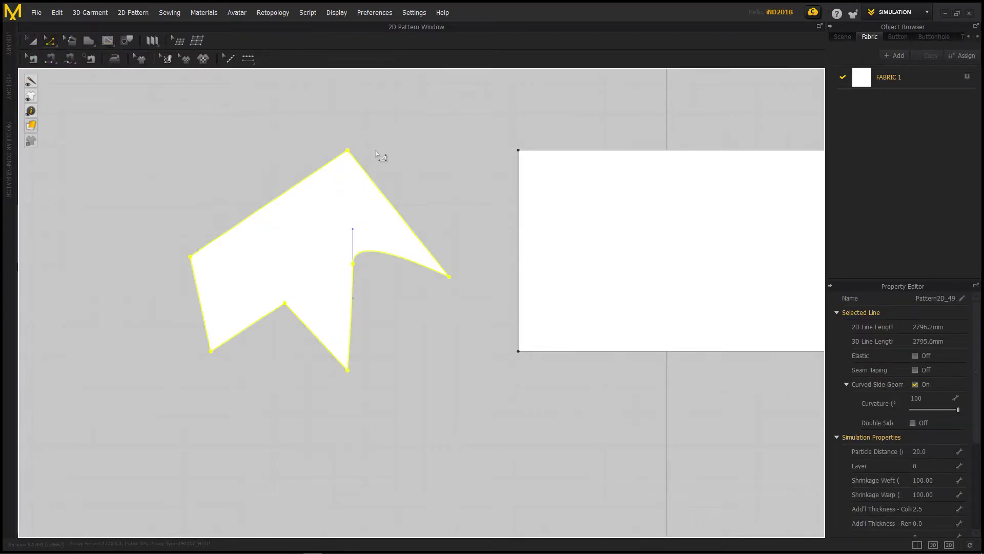
pyautogui.click(364, 150)
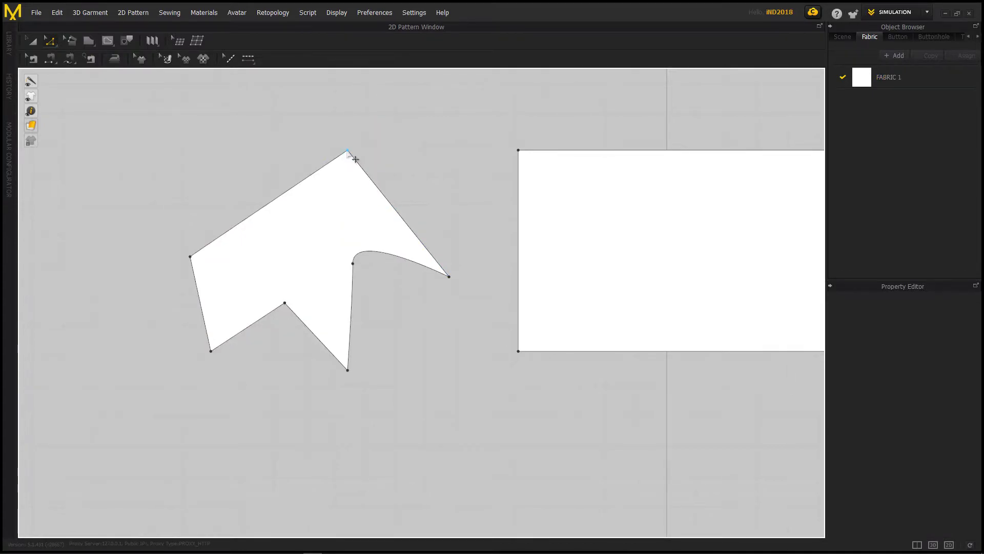
pyautogui.doubleClick(364, 173)
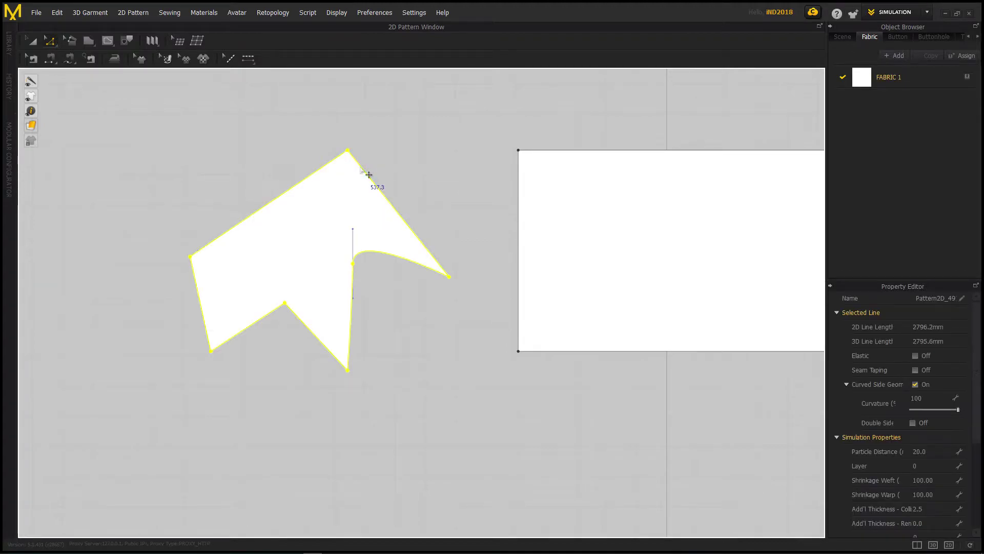
pyautogui.click(420, 163)
pyautogui.moveTo(119, 109); pyautogui.dragTo(476, 419)
pyautogui.click(453, 376)
pyautogui.scroll(-3, 453, 376)
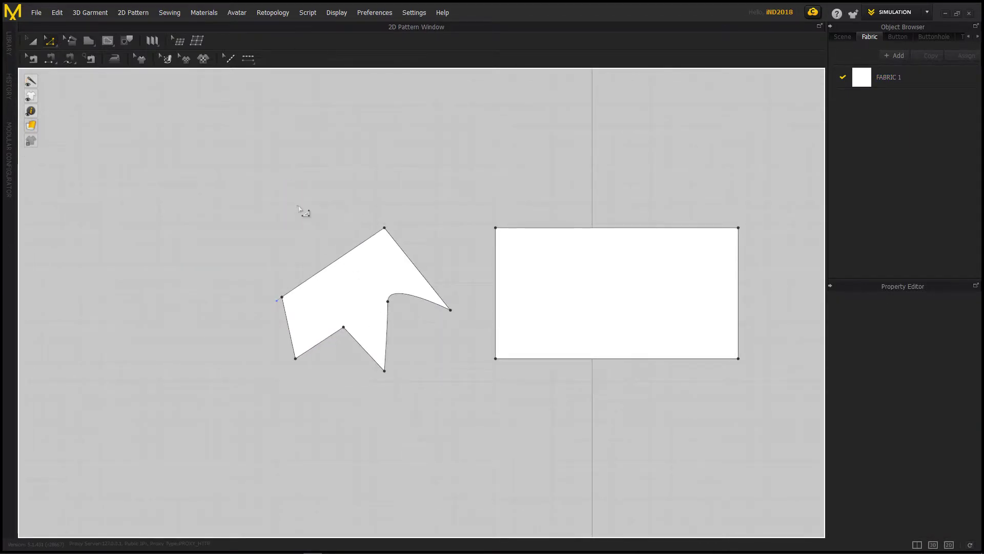
pyautogui.scroll(2, 295, 212)
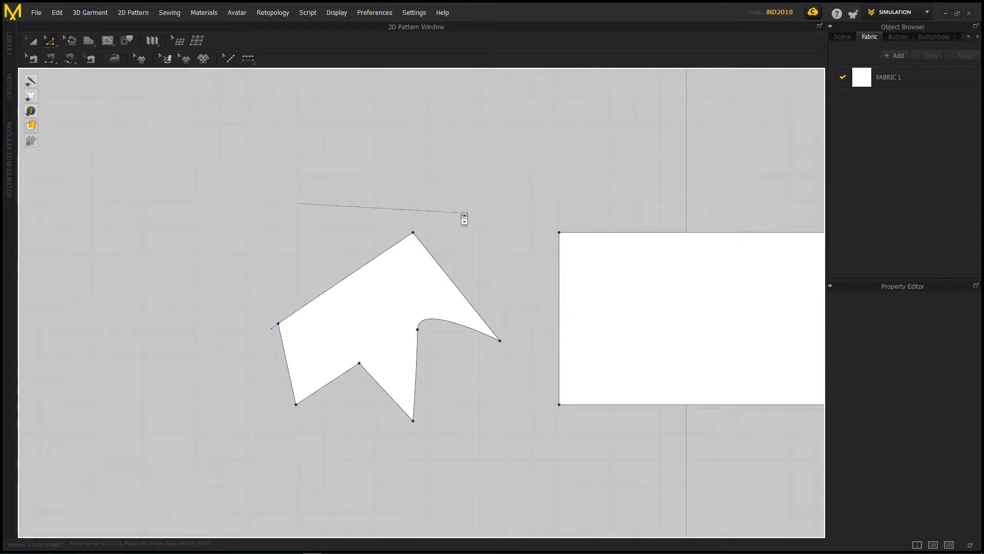
pyautogui.click(518, 240)
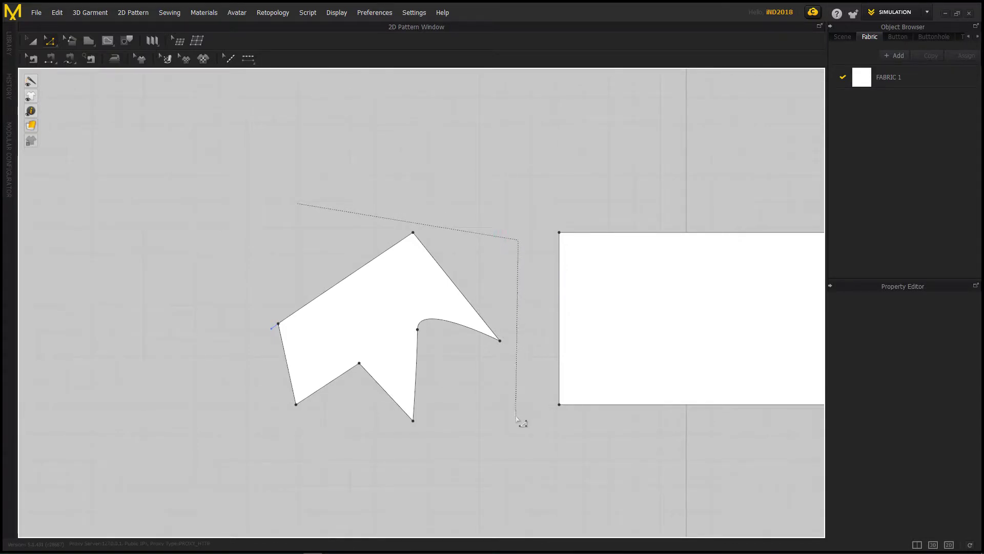
pyautogui.moveTo(516, 424); pyautogui.dragTo(521, 391, button='middle')
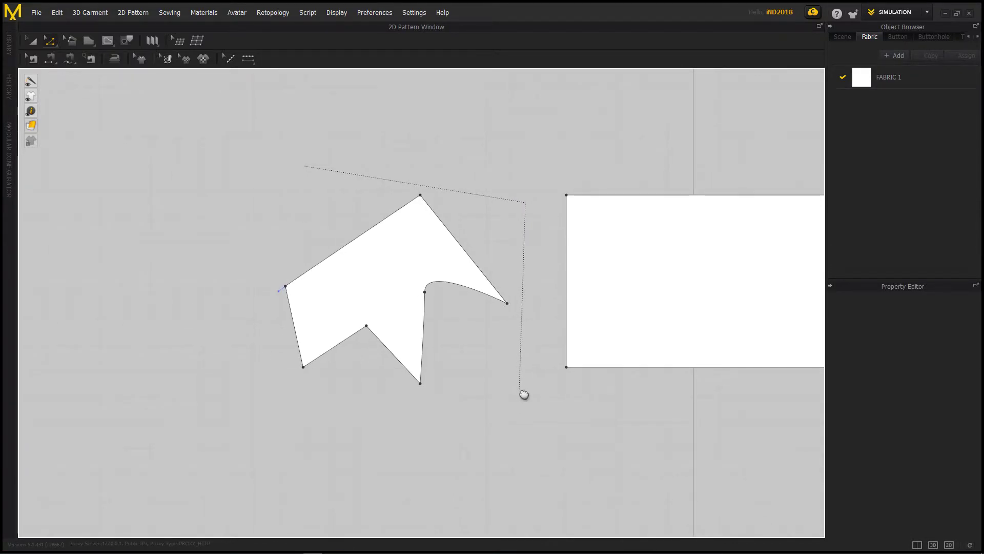
pyautogui.click(521, 398)
pyautogui.click(330, 434)
pyautogui.click(225, 402)
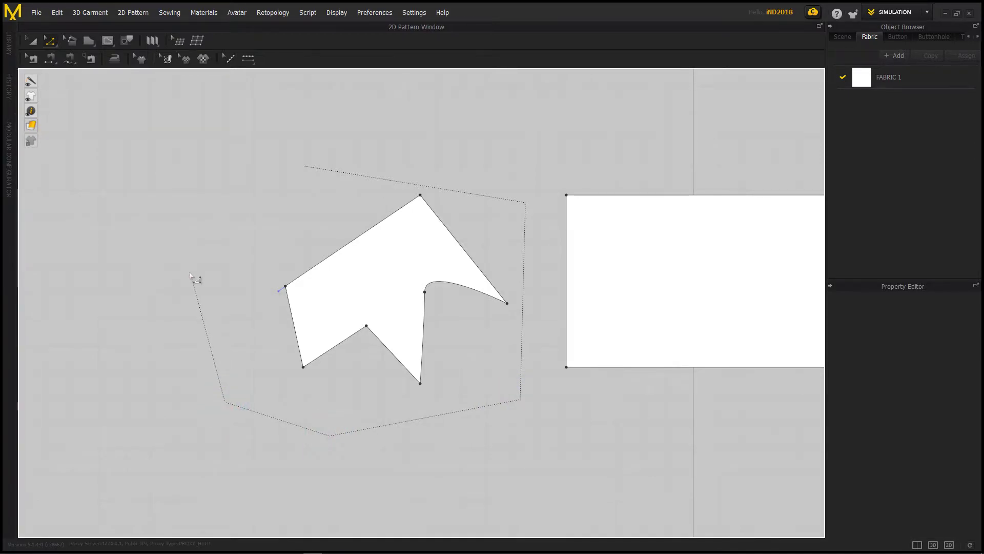
pyautogui.click(190, 272)
pyautogui.click(280, 237)
pyautogui.click(304, 167)
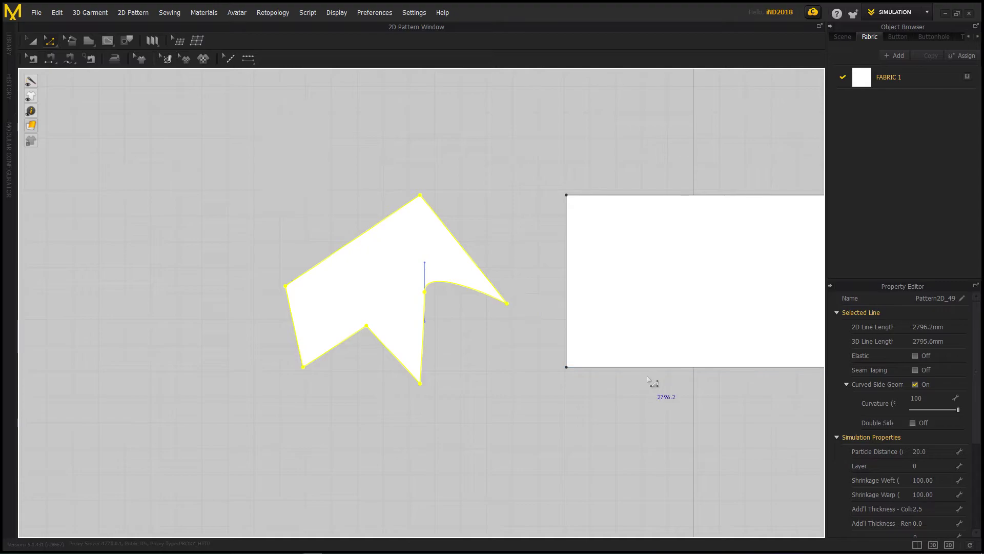
pyautogui.moveTo(560, 370); pyautogui.dragTo(519, 368, button='middle')
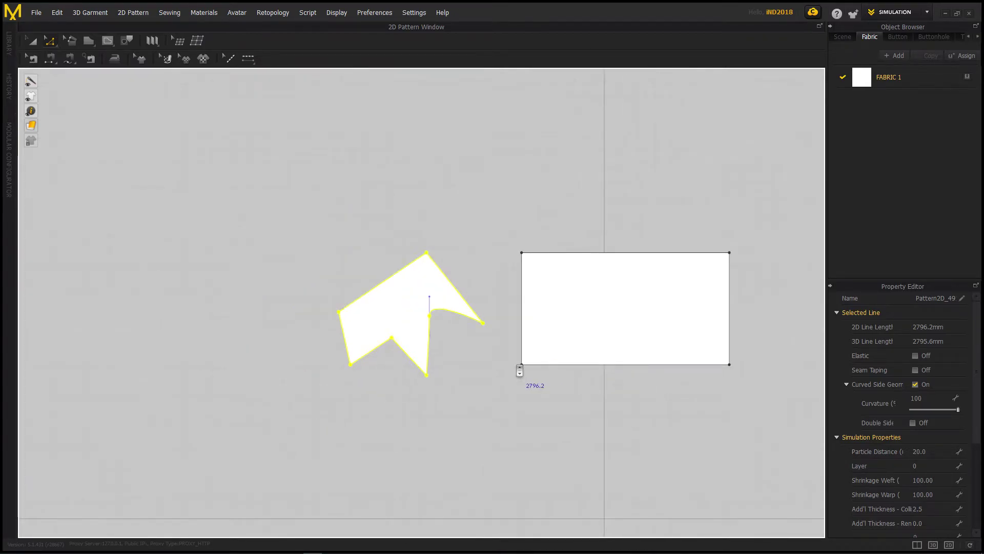
pyautogui.scroll(-2, 513, 359)
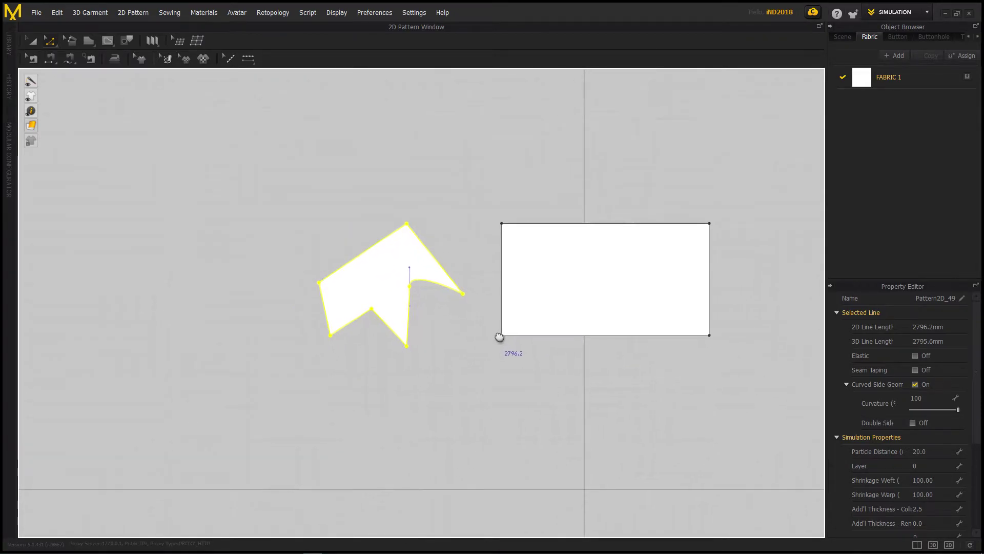
# Draw a four-sided polygon pattern with a curved lower edge below the rectangle (2175.6 mm outline)
pyautogui.click(89, 40)
pyautogui.click(447, 360)
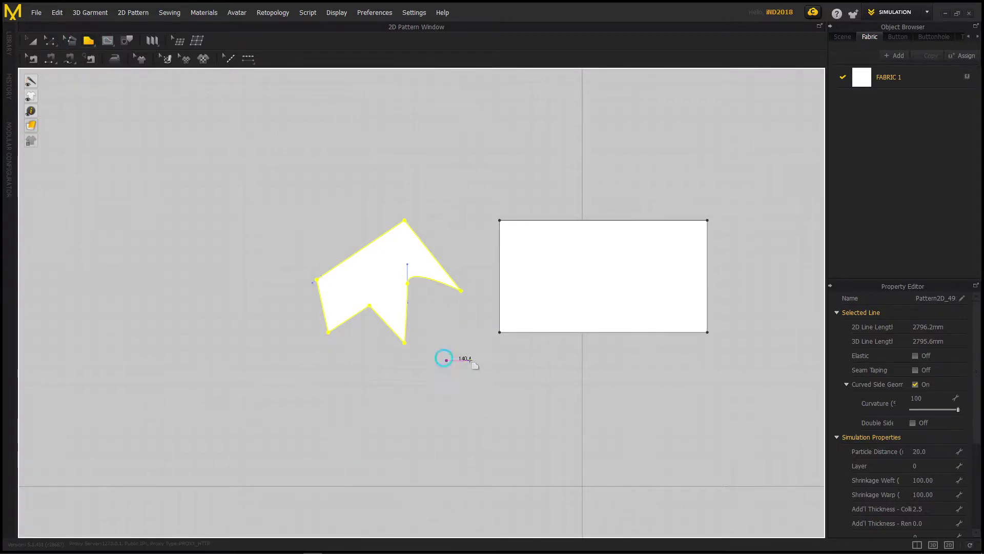
pyautogui.click(555, 365)
pyautogui.click(582, 432)
pyautogui.moveTo(493, 433); pyautogui.dragTo(461, 444)
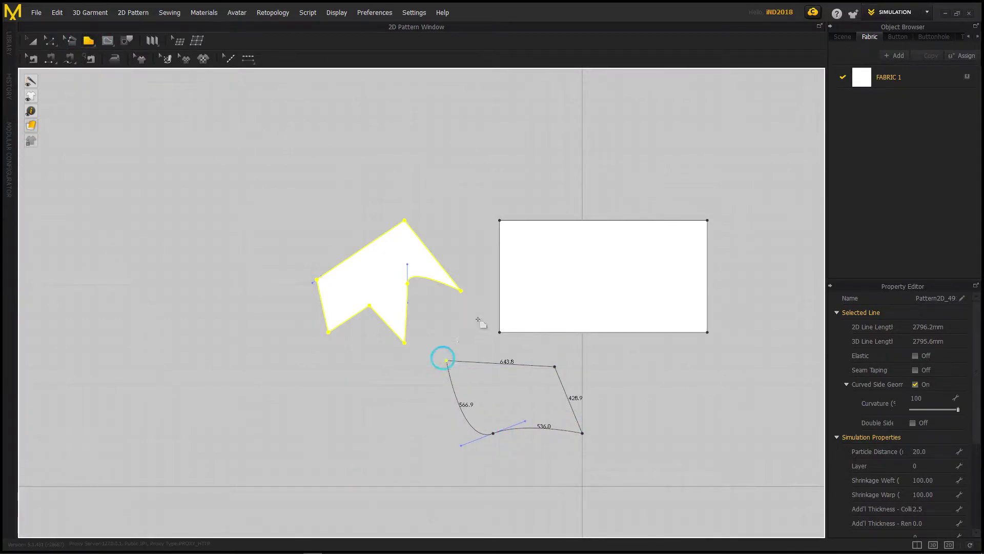
pyautogui.click(447, 360)
# Draw a triangle pattern (1565.8 mm outline) above the rectangle, then return to Edit Pattern and deselect
pyautogui.click(475, 152)
pyautogui.click(515, 100)
pyautogui.click(562, 193)
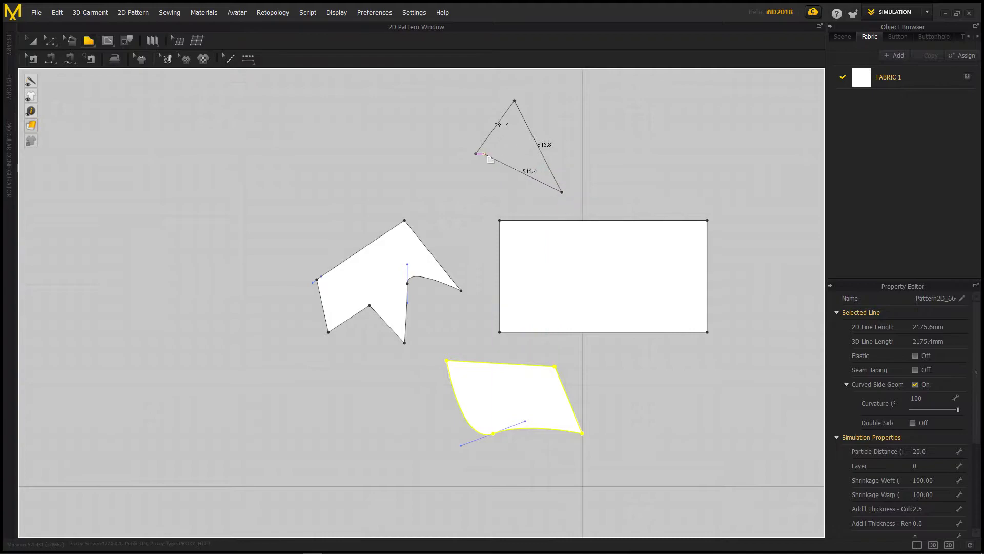
pyautogui.click(475, 153)
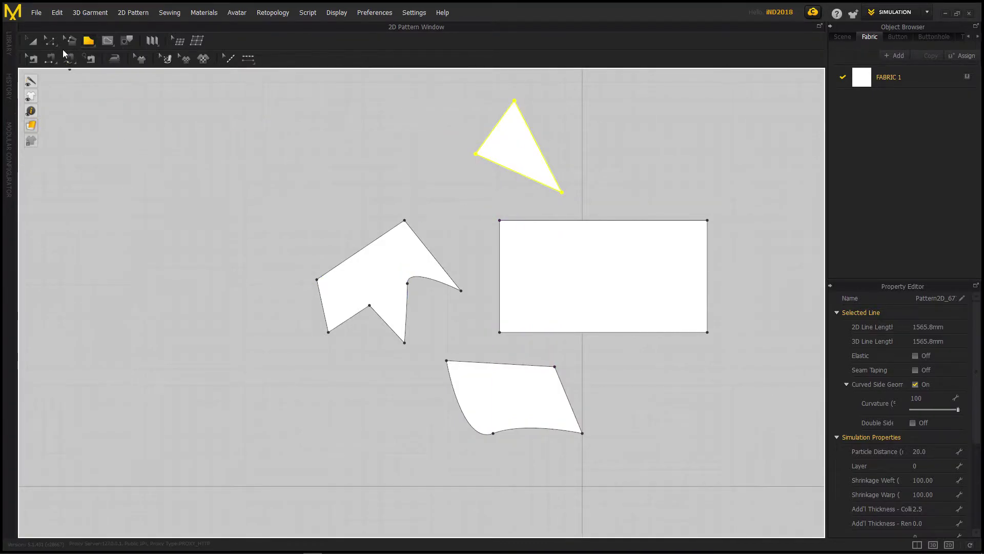
pyautogui.click(54, 41)
pyautogui.scroll(2, 363, 282)
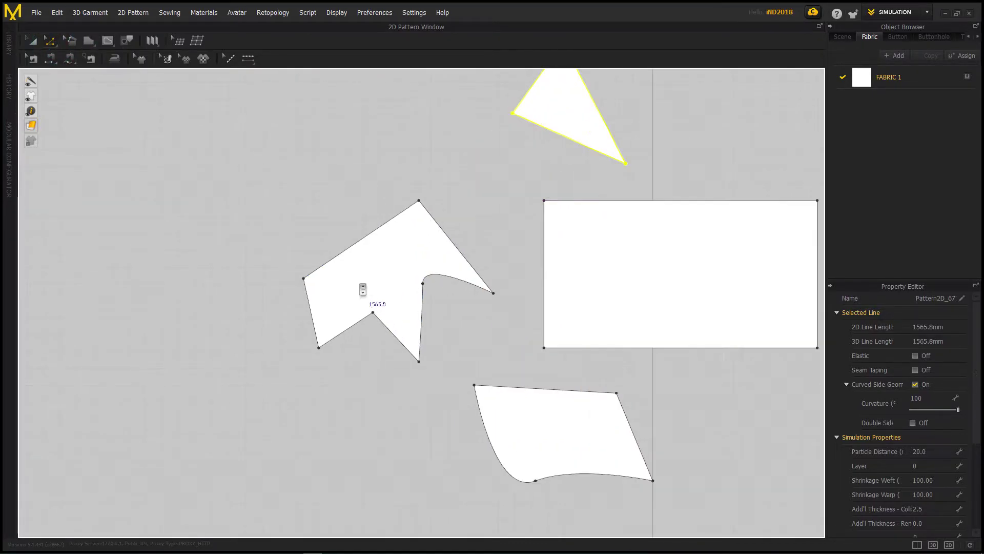
pyautogui.scroll(-2, 410, 283)
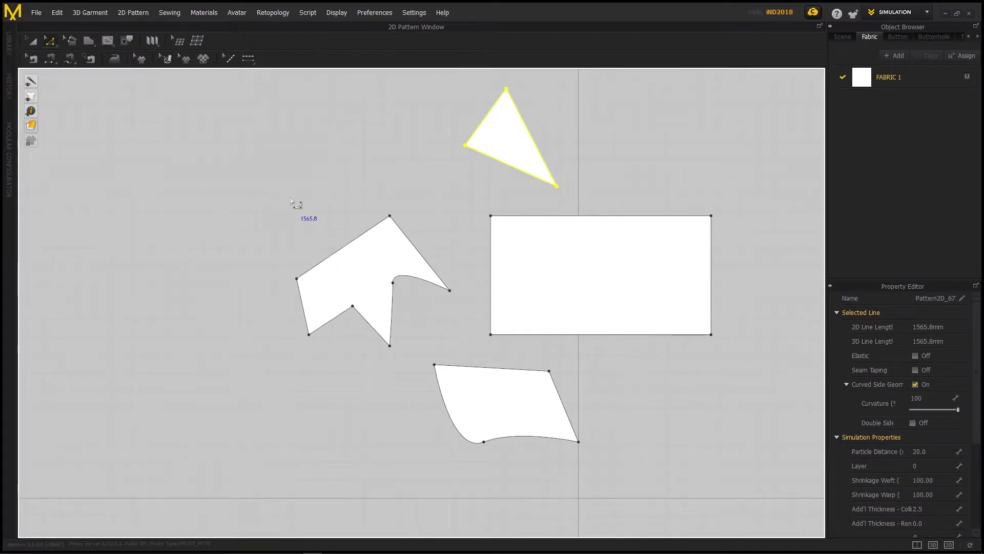
pyautogui.click(293, 181)
pyautogui.click(440, 189)
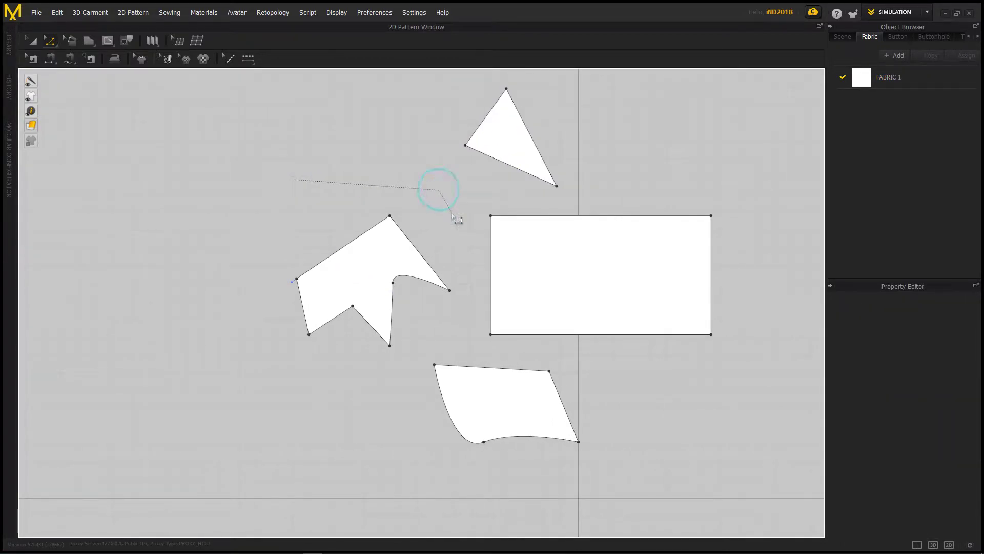
pyautogui.click(479, 343)
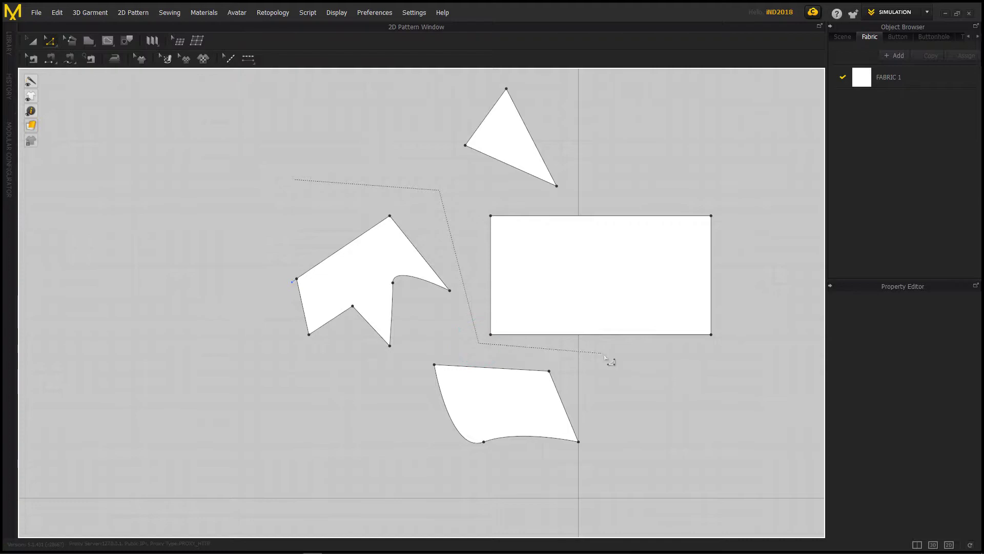
pyautogui.click(631, 465)
pyautogui.click(383, 435)
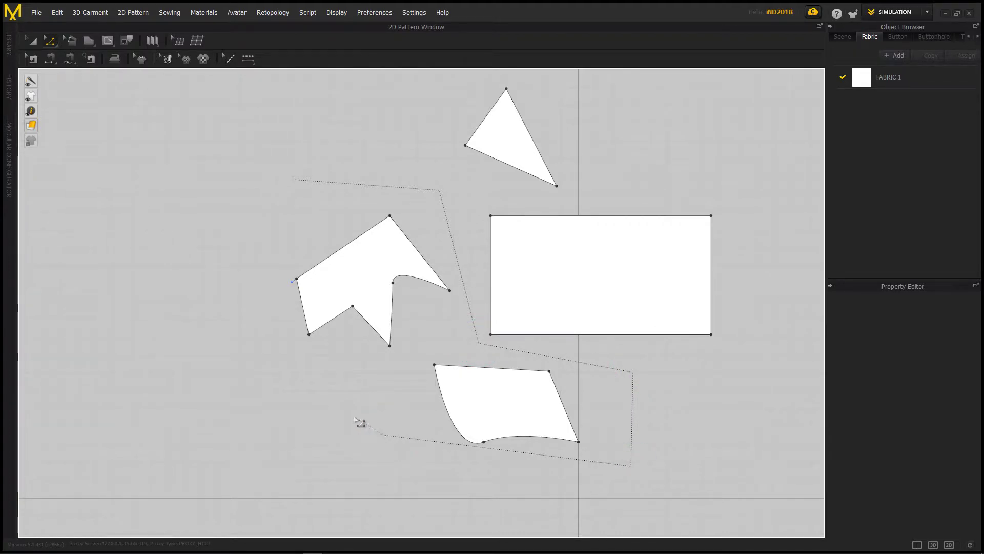
pyautogui.click(237, 297)
pyautogui.click(294, 180)
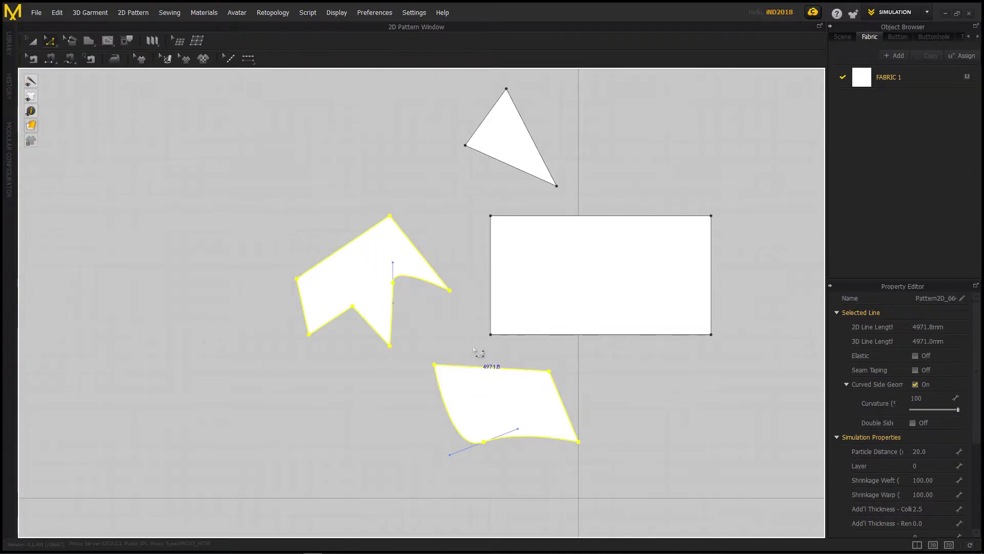
pyautogui.moveTo(432, 310)
pyautogui.mouseDown(button='right')
pyautogui.moveTo(416, 297)
pyautogui.moveTo(408, 328)
pyautogui.mouseUp(button='right')
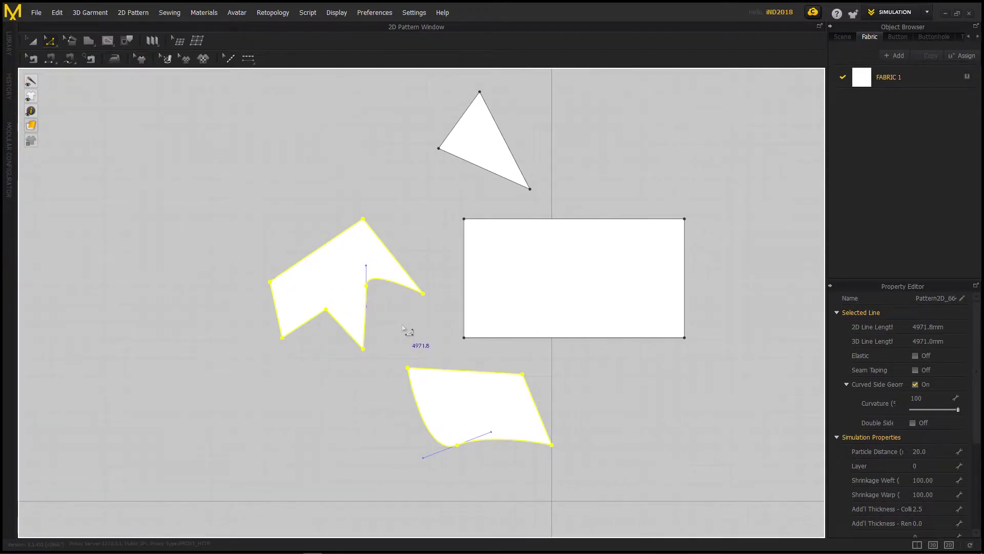
pyautogui.moveTo(445, 204); pyautogui.dragTo(439, 236, button='right')
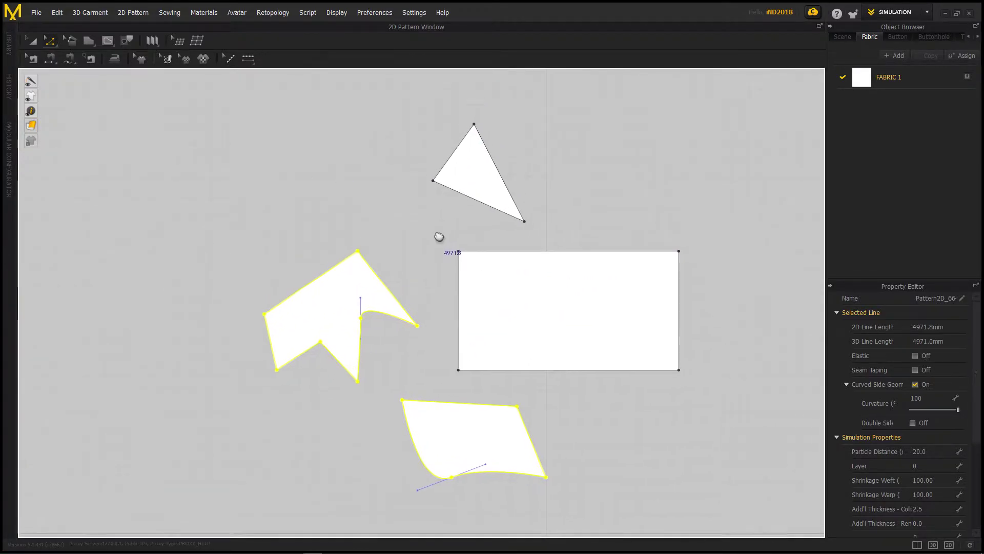
pyautogui.moveTo(400, 94); pyautogui.dragTo(581, 236)
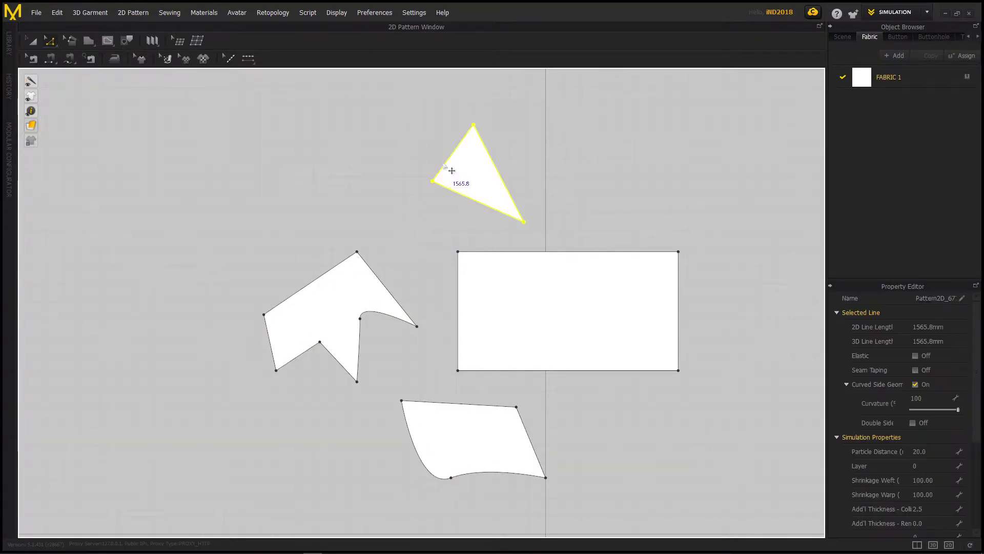
pyautogui.moveTo(384, 99)
pyautogui.mouseDown()
pyautogui.moveTo(461, 165)
pyautogui.moveTo(601, 242)
pyautogui.mouseUp()
pyautogui.moveTo(553, 214); pyautogui.dragTo(556, 175, button='right')
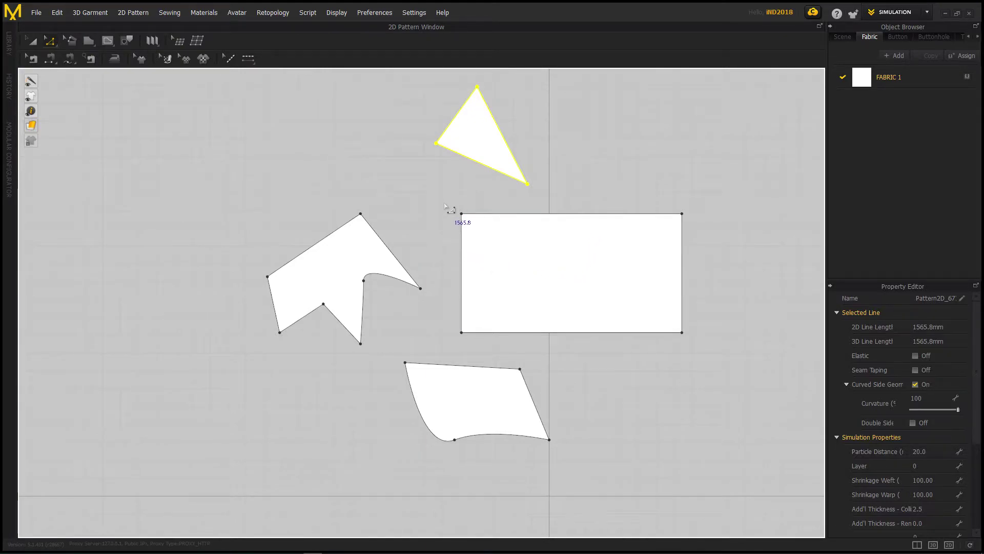
pyautogui.click(494, 239)
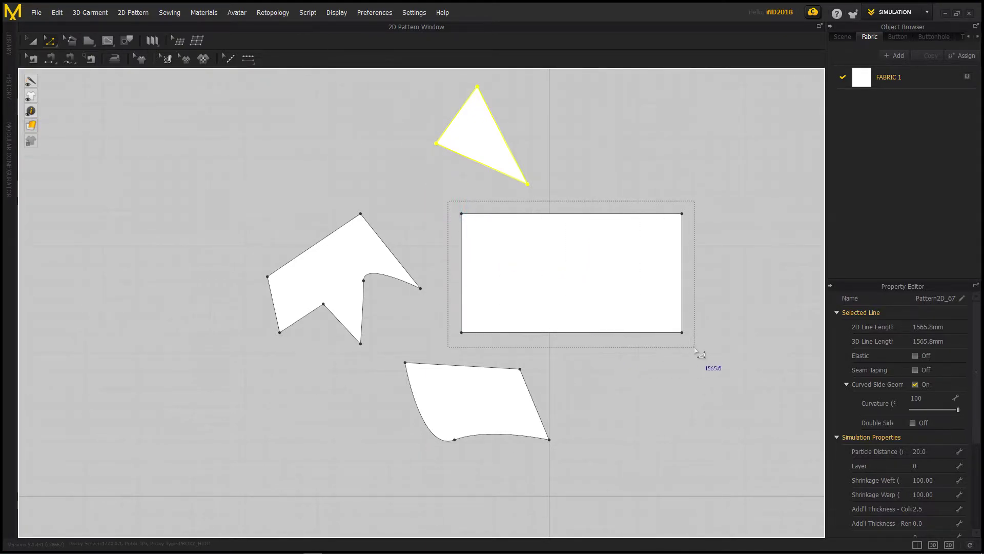
pyautogui.moveTo(449, 203); pyautogui.dragTo(714, 351)
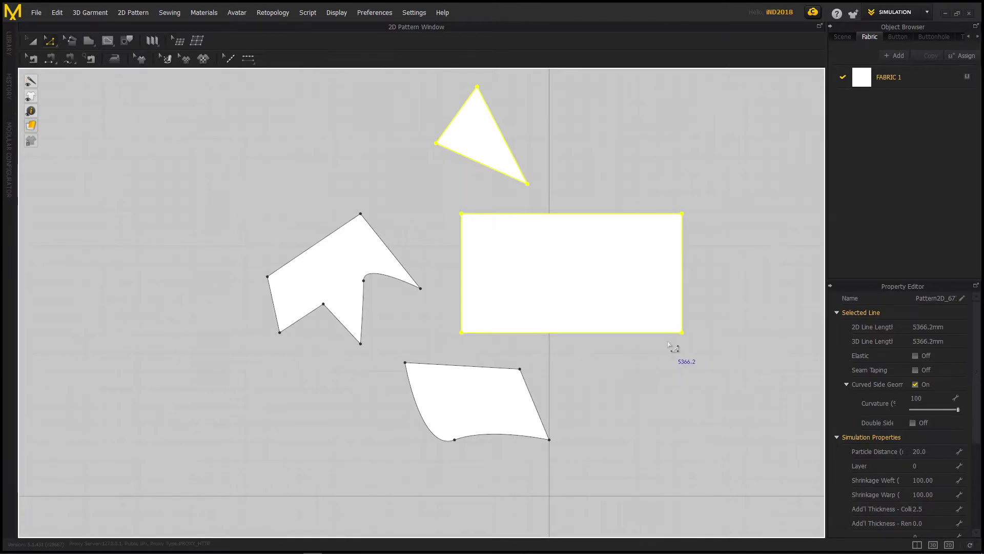
pyautogui.click(656, 210)
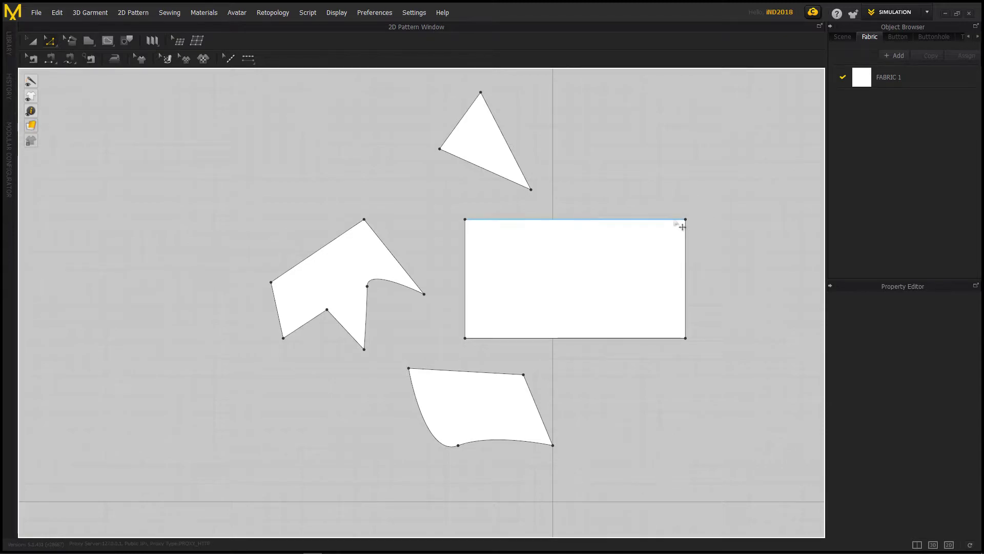
pyautogui.click(651, 219)
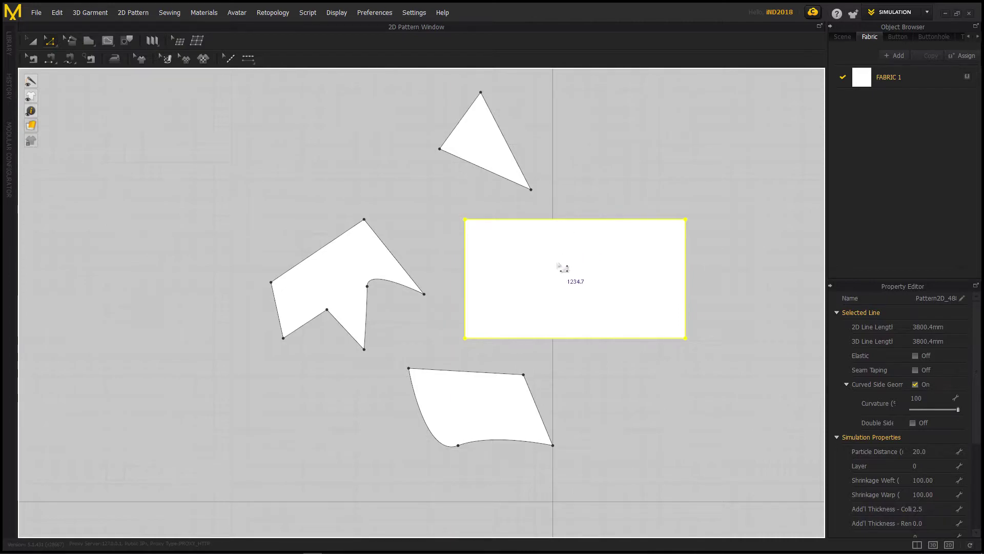
# Drag the rectangle's top edge up and right, turning it into a slanted parallelogram
pyautogui.click(632, 171)
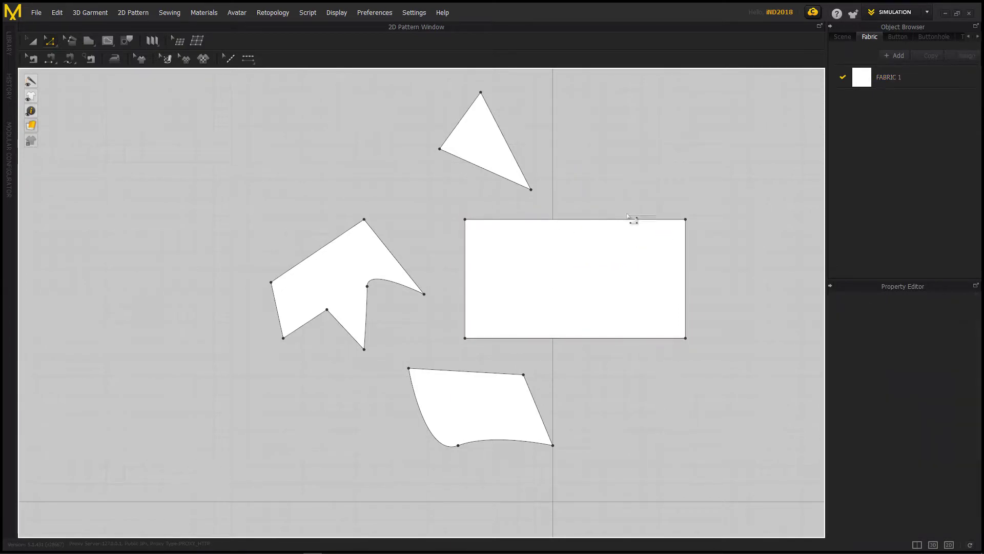
pyautogui.click(616, 220)
pyautogui.scroll(-1, 596, 219)
pyautogui.scroll(3, 595, 220)
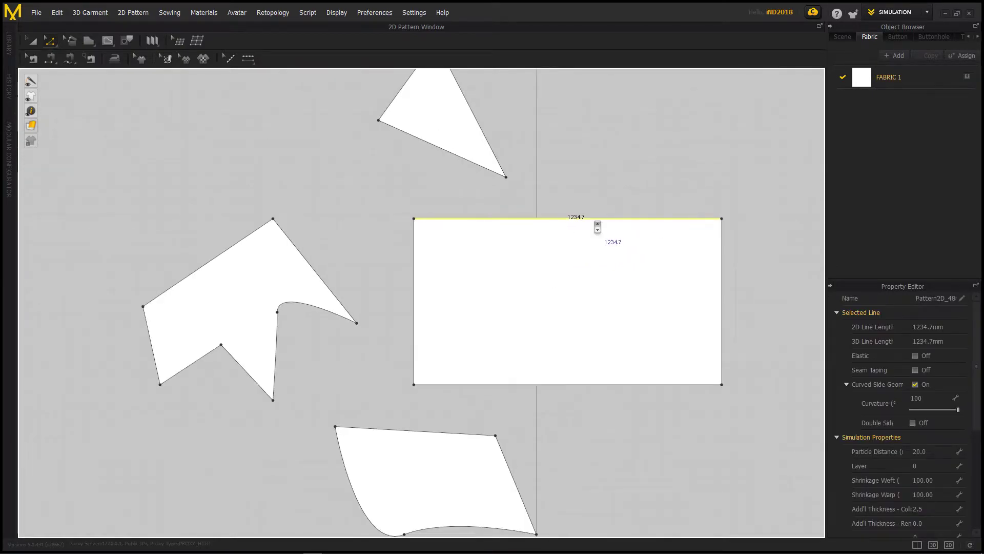
pyautogui.moveTo(555, 264); pyautogui.dragTo(538, 284, button='middle')
pyautogui.moveTo(541, 277)
pyautogui.mouseDown()
pyautogui.moveTo(620, 164)
pyautogui.moveTo(388, 165)
pyautogui.mouseUp()
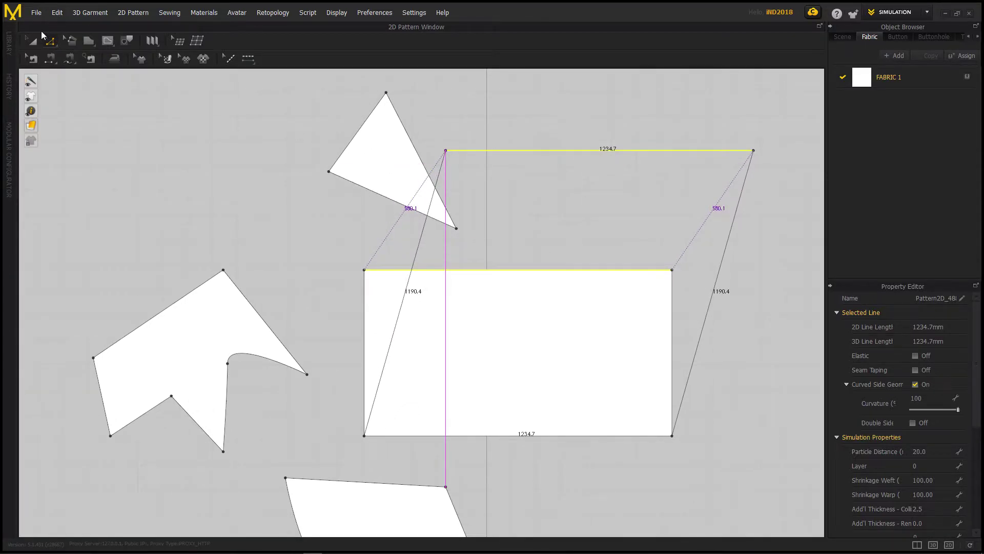
pyautogui.click(31, 40)
pyautogui.click(393, 112)
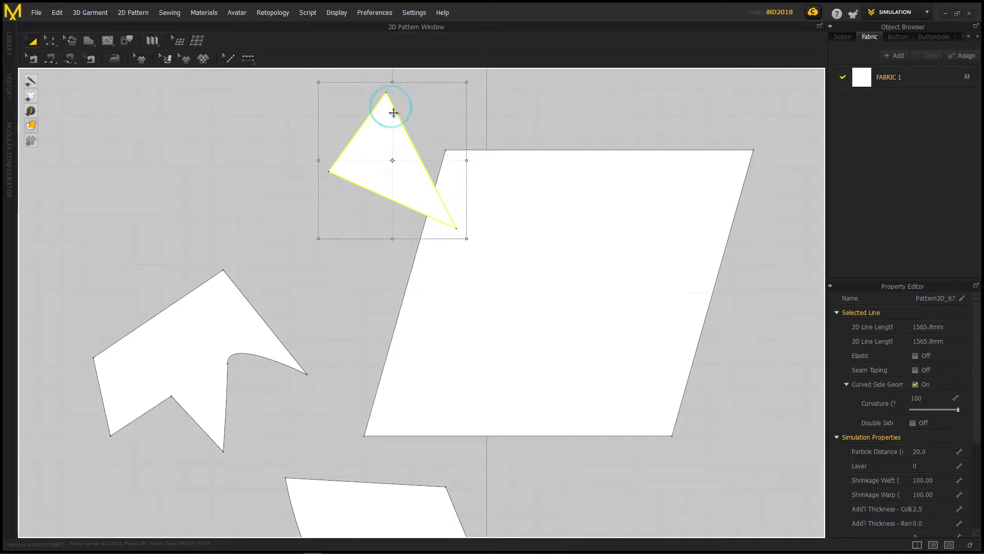
# Delete the triangle, arrow-shaped and bottom pattern pieces, leaving only the parallelogram
pyautogui.press('Delete')
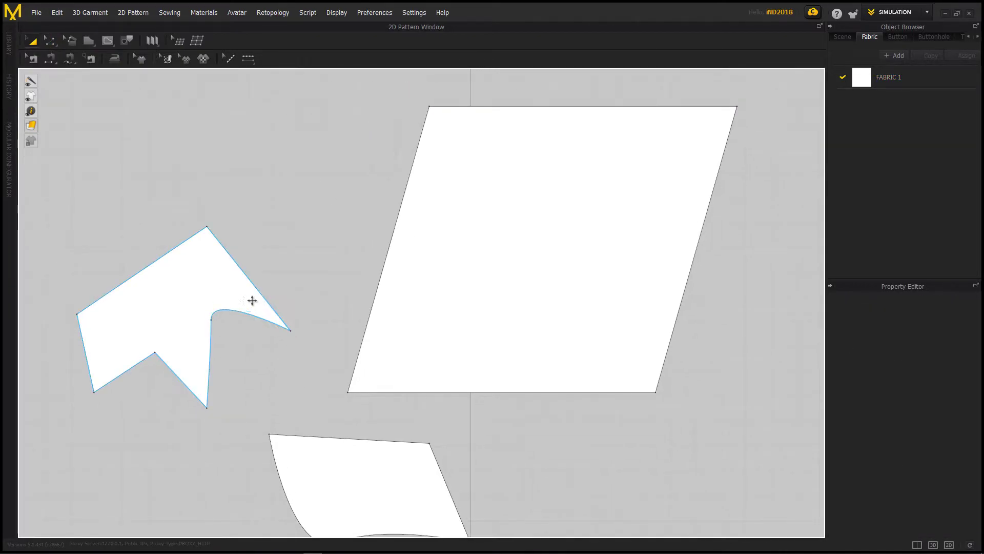
pyautogui.click(207, 297)
pyautogui.press('Delete')
pyautogui.click(323, 438)
pyautogui.press('Delete')
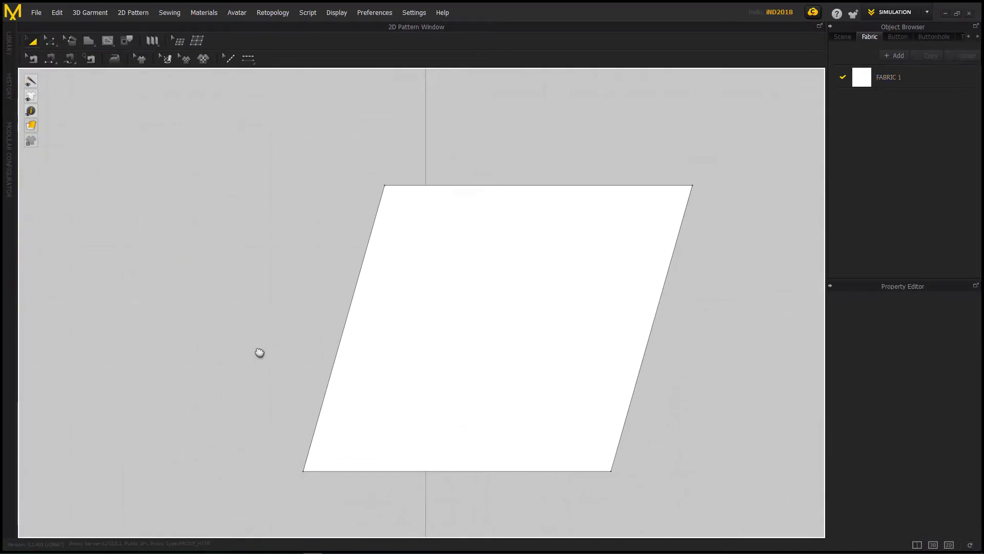
# In Edit Pattern (Z), drag the parallelogram's top-right corner down and inward
pyautogui.press('z')
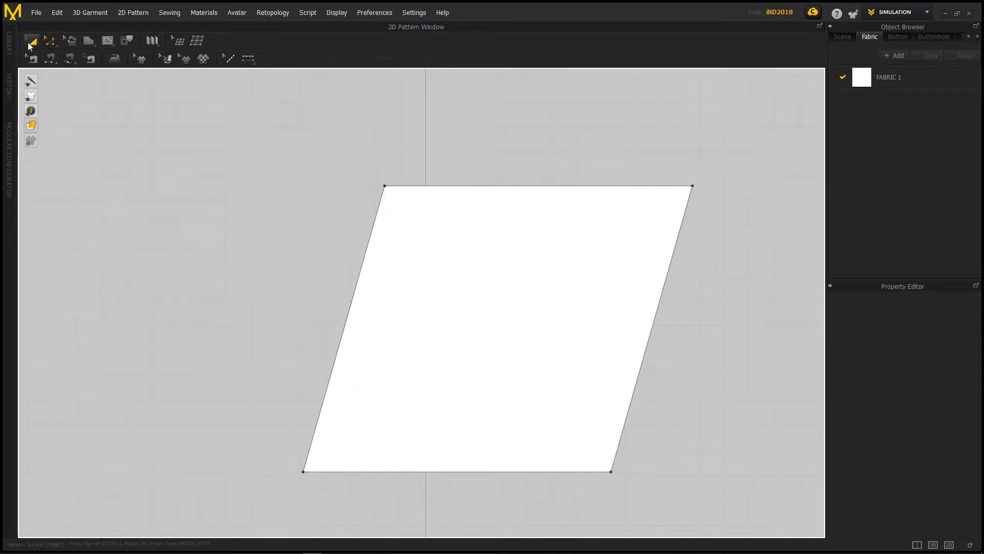
pyautogui.click(514, 189)
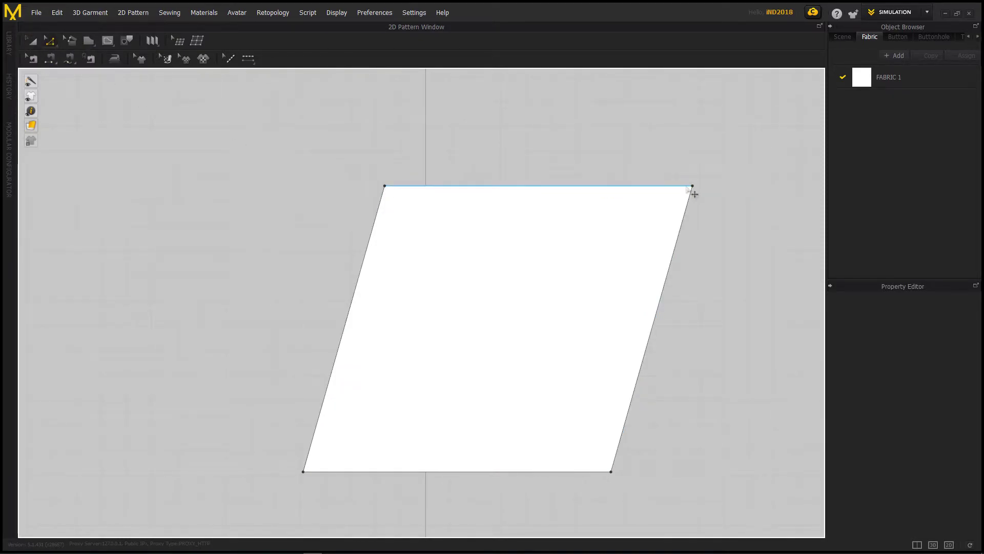
pyautogui.click(692, 186)
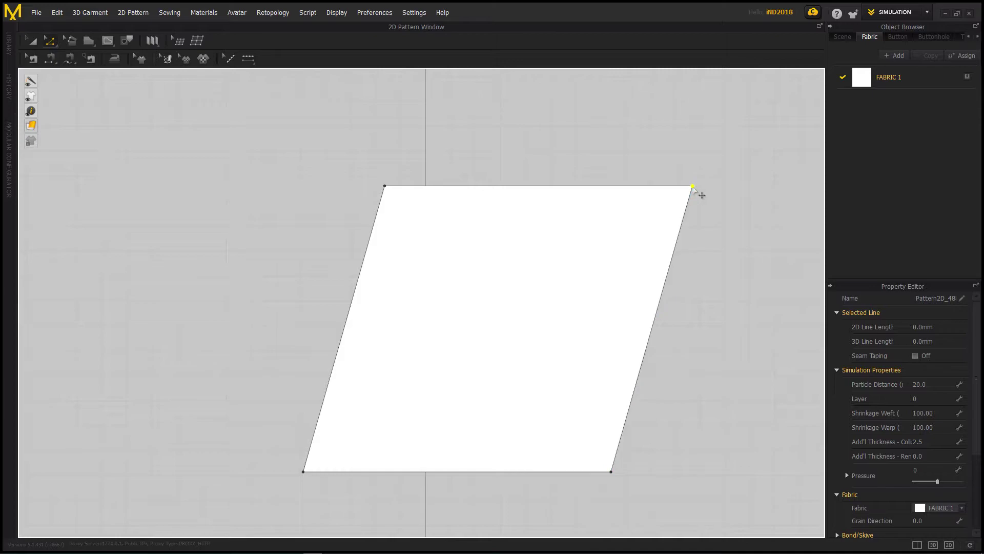
pyautogui.moveTo(693, 186)
pyautogui.mouseDown()
pyautogui.moveTo(528, 301)
pyautogui.moveTo(644, 215)
pyautogui.mouseUp()
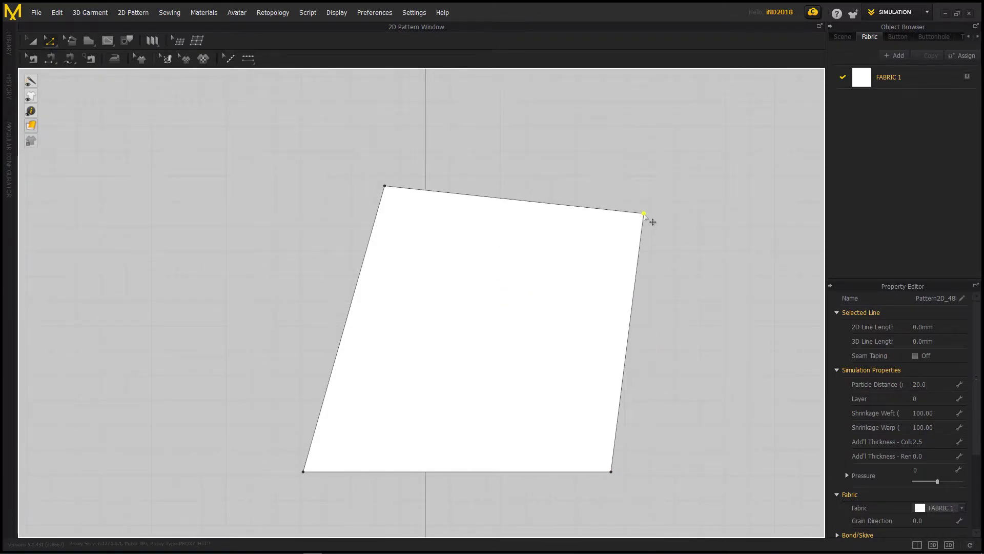
# Drag the pattern's 1045.3 mm top edge down parallel to itself, previewing a 136.3 mm offset
pyautogui.click(524, 200)
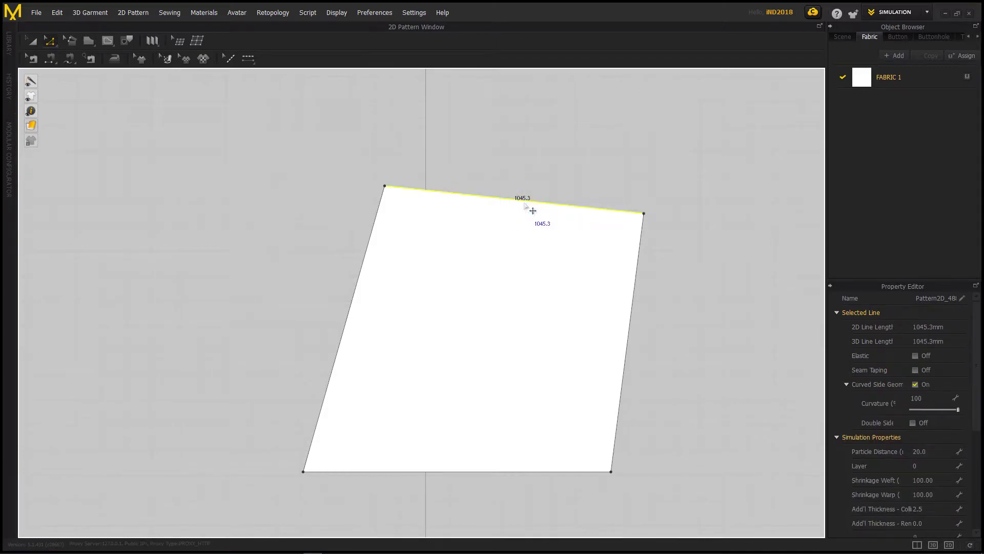
pyautogui.click(539, 156)
pyautogui.click(519, 171)
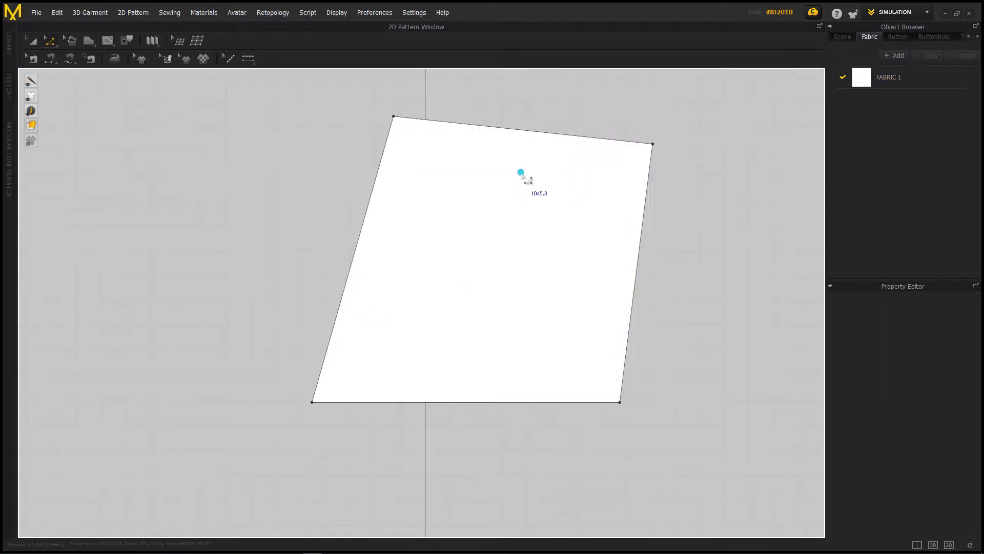
pyautogui.click(585, 104)
pyautogui.click(537, 131)
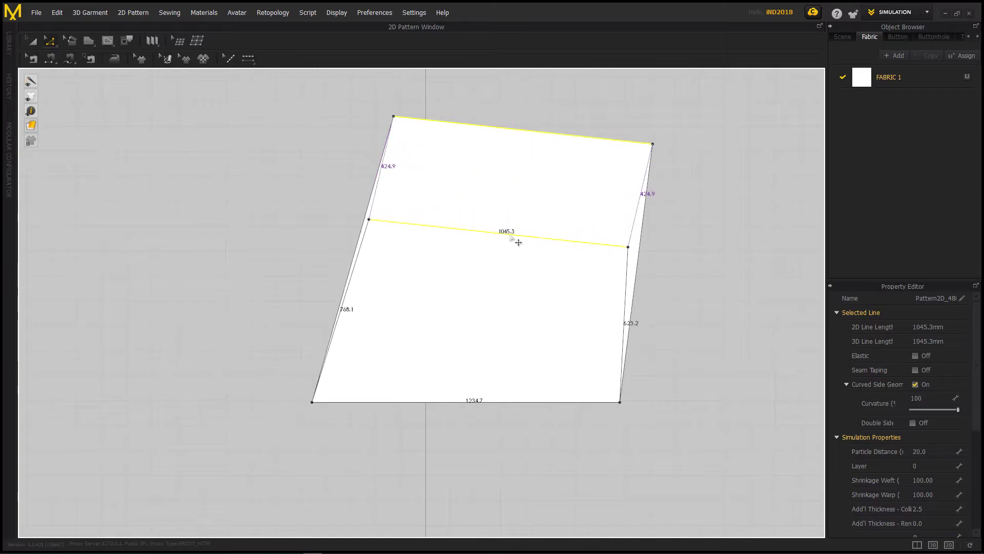
pyautogui.click(512, 237)
pyautogui.click(499, 234)
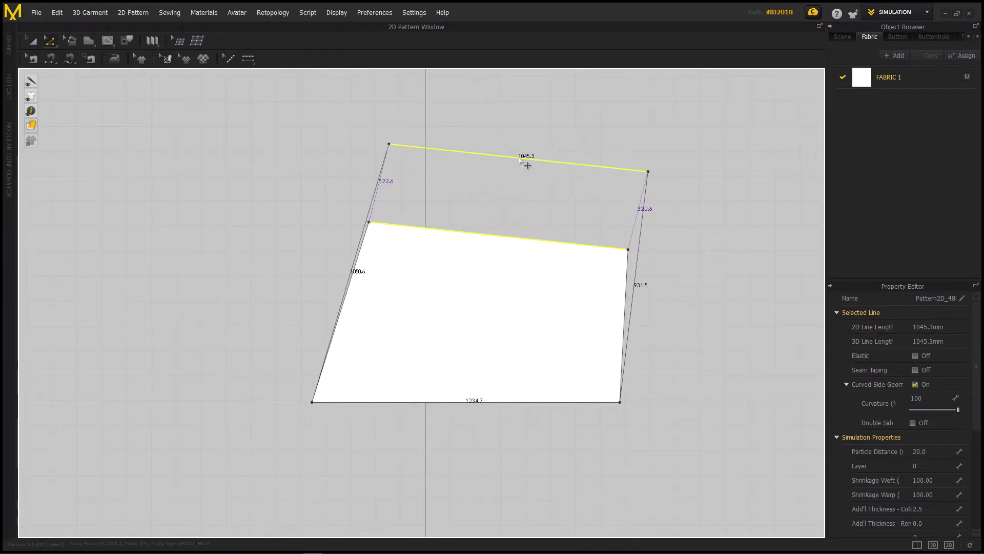
pyautogui.click(525, 154)
pyautogui.moveTo(527, 152)
pyautogui.mouseDown(button='right')
pyautogui.moveTo(478, 191)
pyautogui.moveTo(456, 177)
pyautogui.mouseUp(button='right')
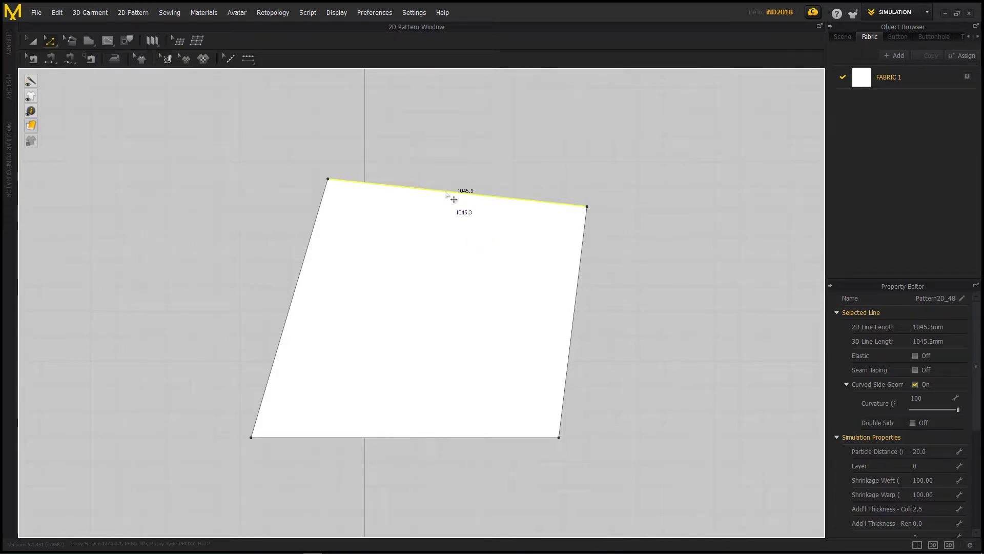
pyautogui.moveTo(450, 199); pyautogui.dragTo(442, 228)
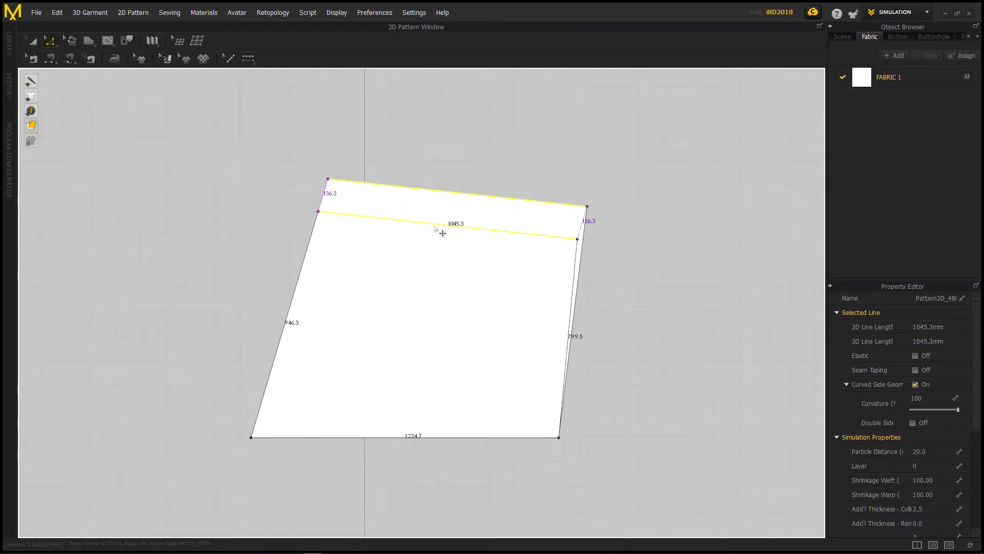
# Move the 1045.3 mm top edge down exactly 150 mm using Moving Distance
pyautogui.press('Return')
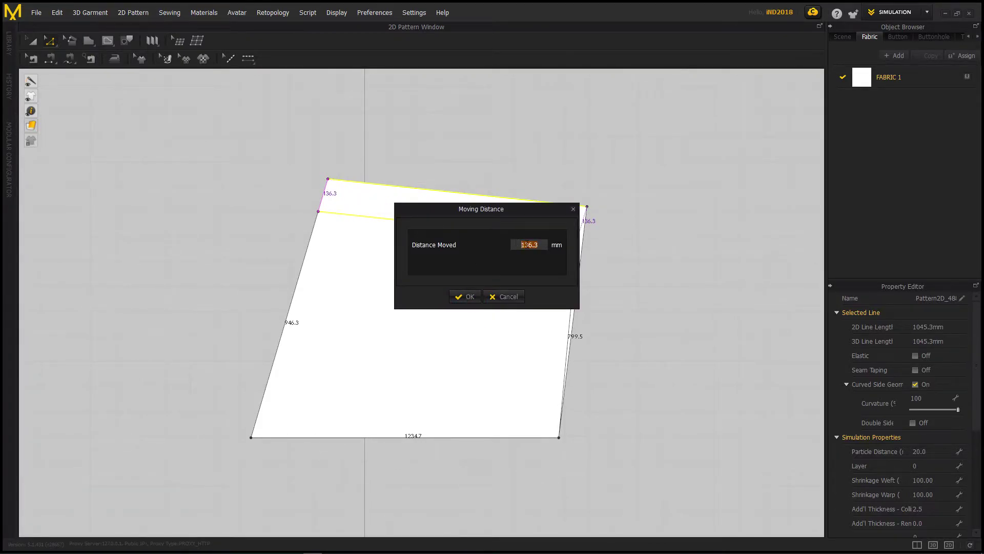
pyautogui.moveTo(510, 215); pyautogui.dragTo(372, 234)
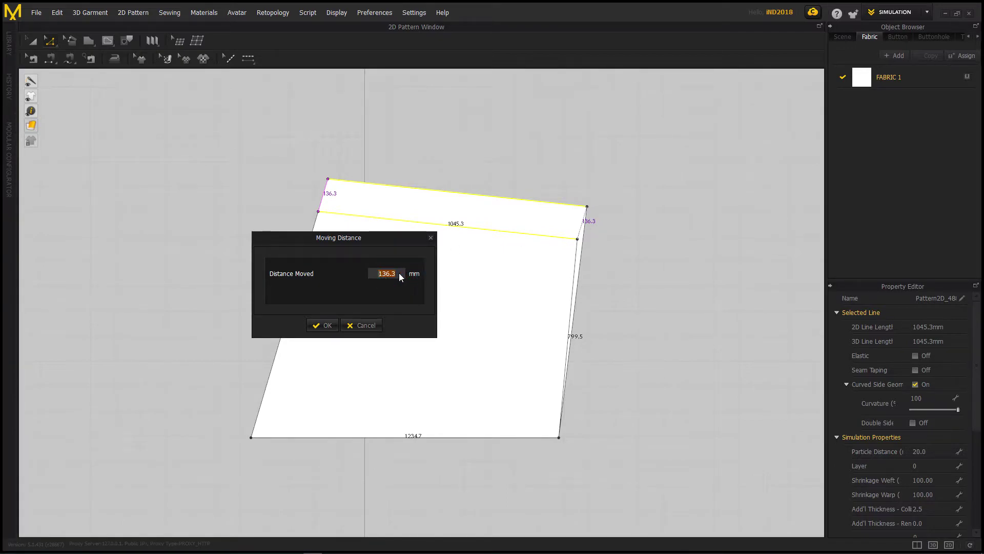
pyautogui.write('150')
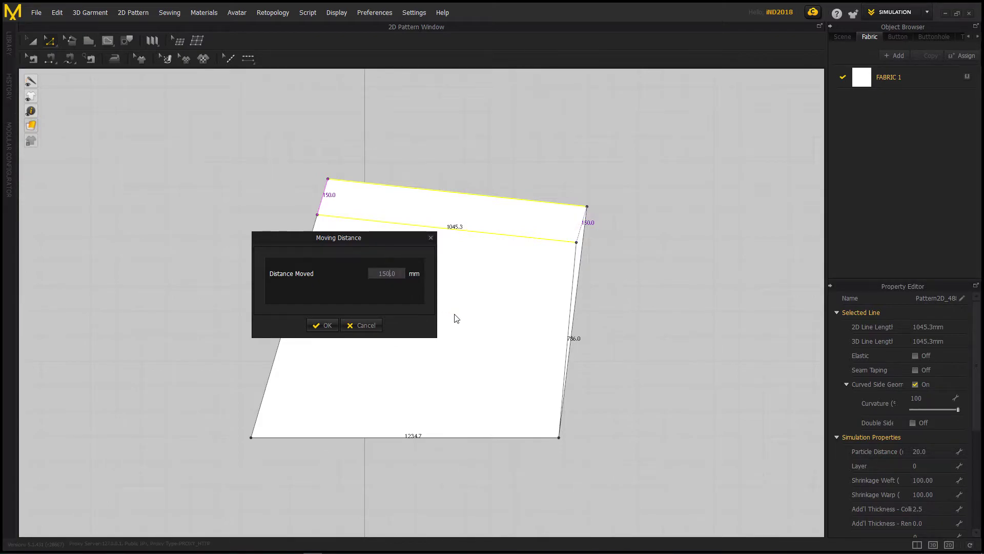
pyautogui.click(325, 326)
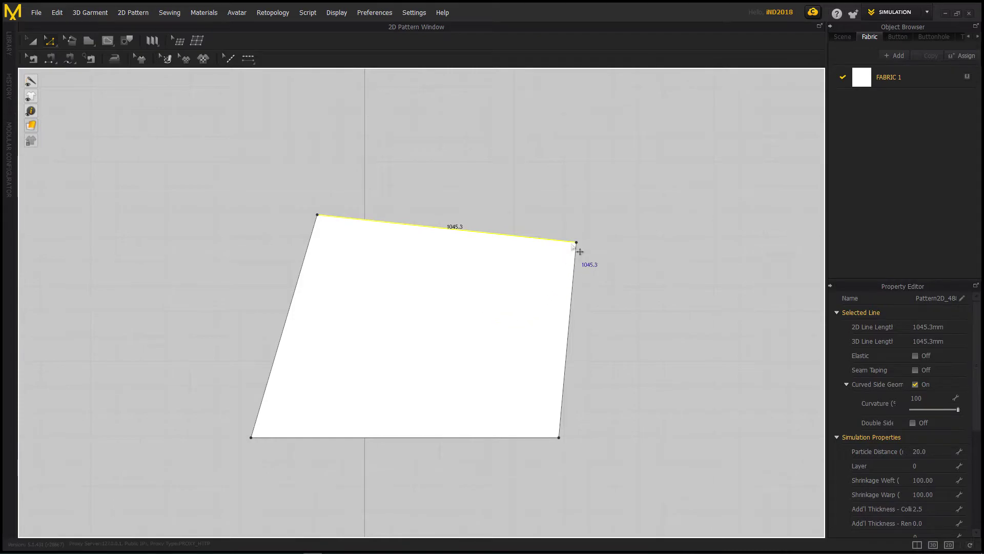
pyautogui.click(576, 244)
pyautogui.moveTo(578, 244); pyautogui.dragTo(660, 175)
pyautogui.rightClick(660, 174)
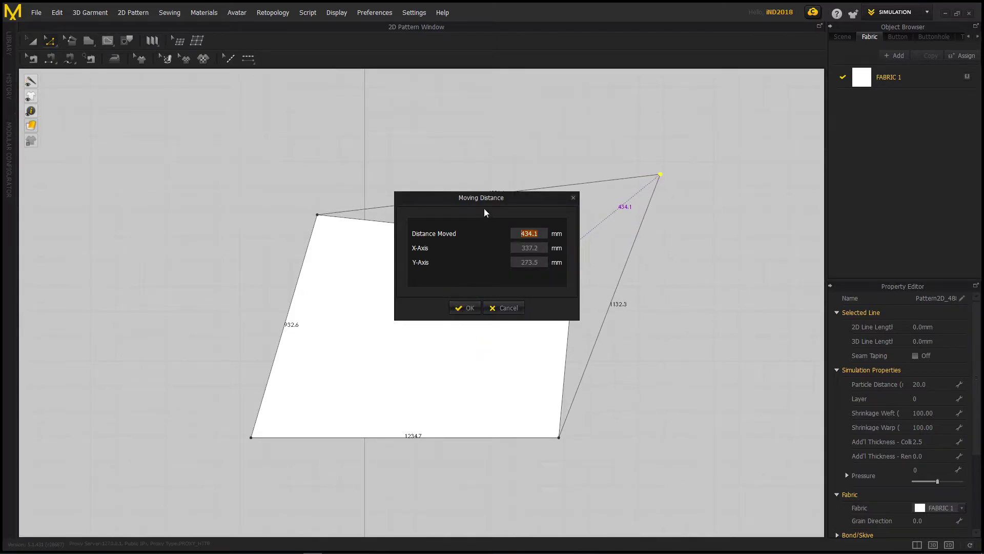
pyautogui.moveTo(482, 199); pyautogui.dragTo(413, 220)
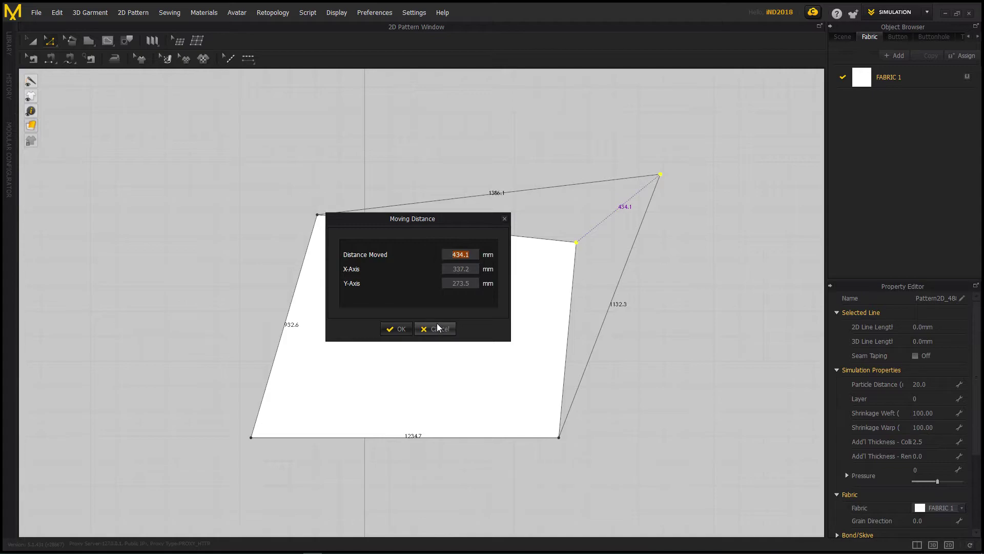
pyautogui.click(439, 329)
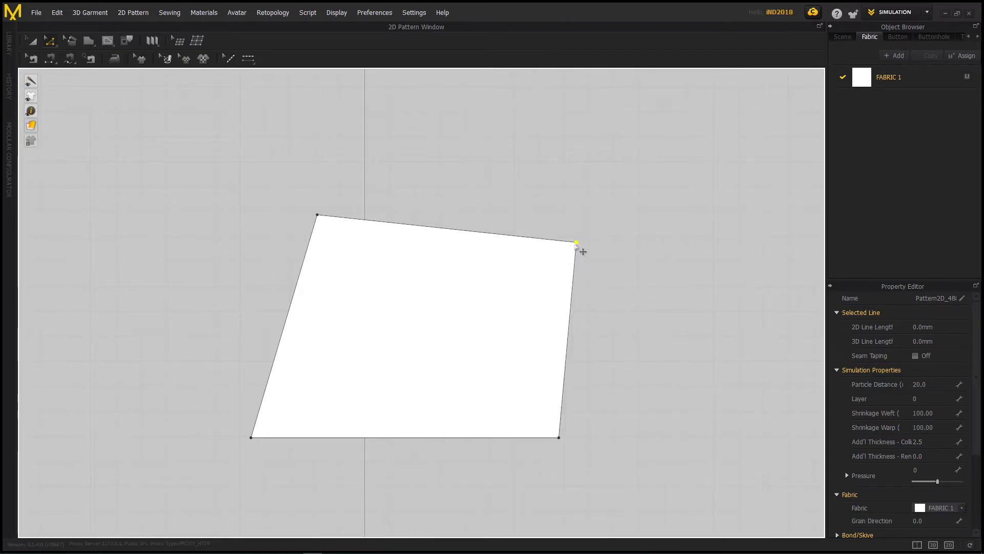
pyautogui.click(466, 240)
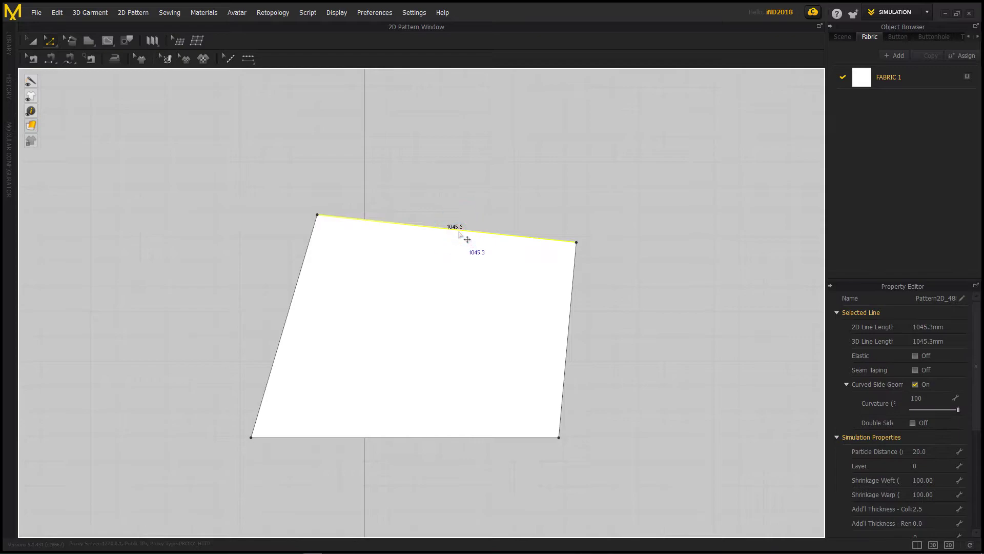
pyautogui.moveTo(467, 238)
pyautogui.mouseDown()
pyautogui.moveTo(648, 240)
pyautogui.moveTo(461, 226)
pyautogui.moveTo(467, 176)
pyautogui.moveTo(464, 264)
pyautogui.moveTo(463, 176)
pyautogui.moveTo(463, 228)
pyautogui.moveTo(520, 169)
pyautogui.moveTo(508, 202)
pyautogui.moveTo(551, 151)
pyautogui.moveTo(505, 193)
pyautogui.moveTo(468, 237)
pyautogui.moveTo(518, 185)
pyautogui.moveTo(455, 265)
pyautogui.moveTo(463, 243)
pyautogui.moveTo(587, 233)
pyautogui.moveTo(474, 238)
pyautogui.moveTo(550, 236)
pyautogui.moveTo(528, 237)
pyautogui.moveTo(489, 264)
pyautogui.moveTo(468, 233)
pyautogui.moveTo(368, 231)
pyautogui.moveTo(700, 251)
pyautogui.moveTo(668, 252)
pyautogui.mouseUp()
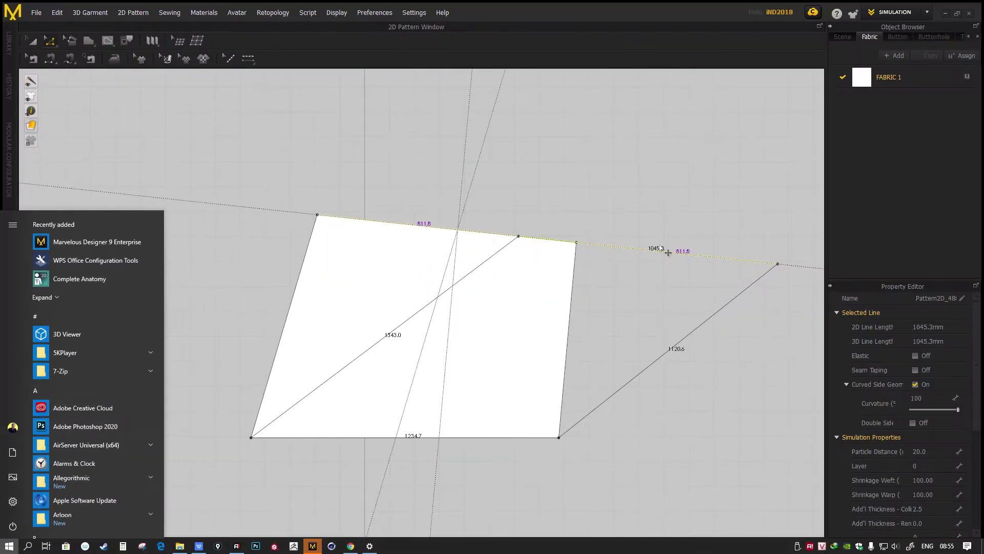
pyautogui.moveTo(668, 253); pyautogui.dragTo(670, 249)
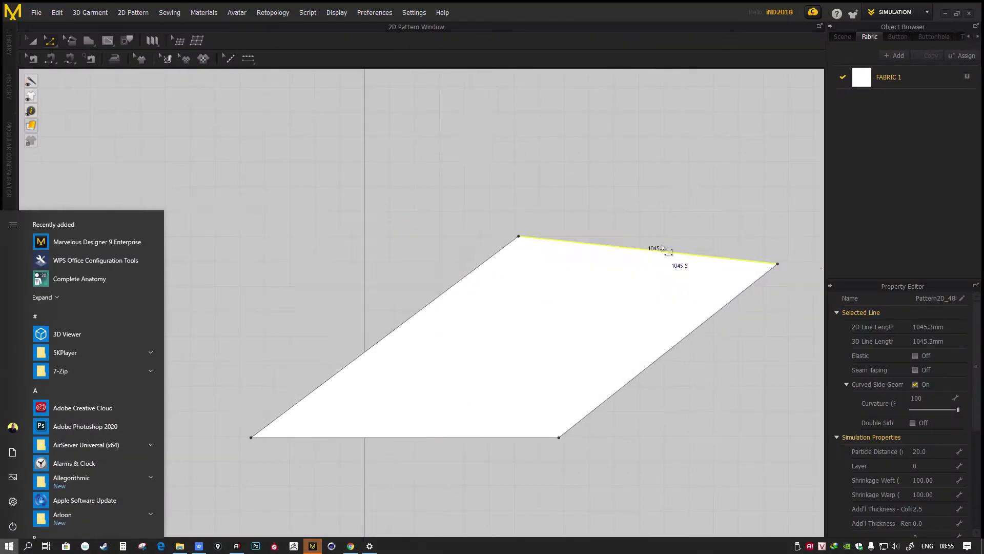
pyautogui.hotkey('ctrl', 'z')
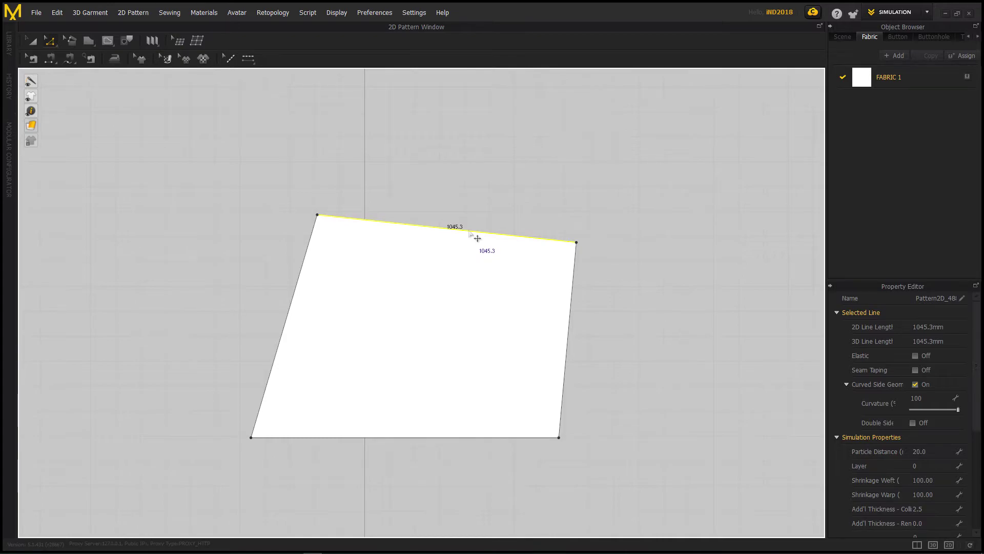
# Slide the top edge along its own line slightly to the right
pyautogui.moveTo(477, 237); pyautogui.dragTo(486, 225)
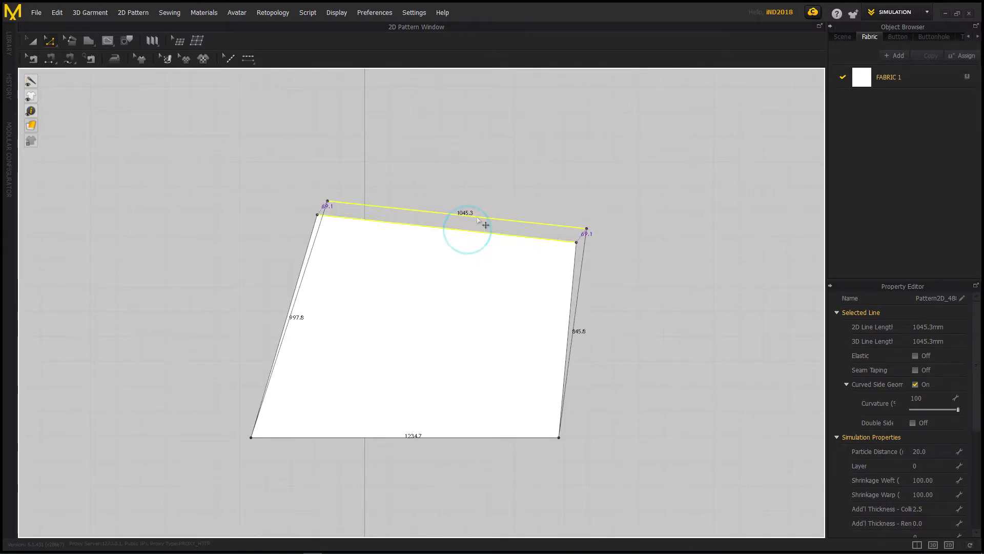
pyautogui.moveTo(477, 218)
pyautogui.mouseDown()
pyautogui.moveTo(471, 243)
pyautogui.moveTo(586, 251)
pyautogui.moveTo(175, 206)
pyautogui.moveTo(576, 242)
pyautogui.moveTo(278, 250)
pyautogui.moveTo(655, 290)
pyautogui.moveTo(587, 292)
pyautogui.moveTo(680, 308)
pyautogui.moveTo(167, 260)
pyautogui.mouseUp()
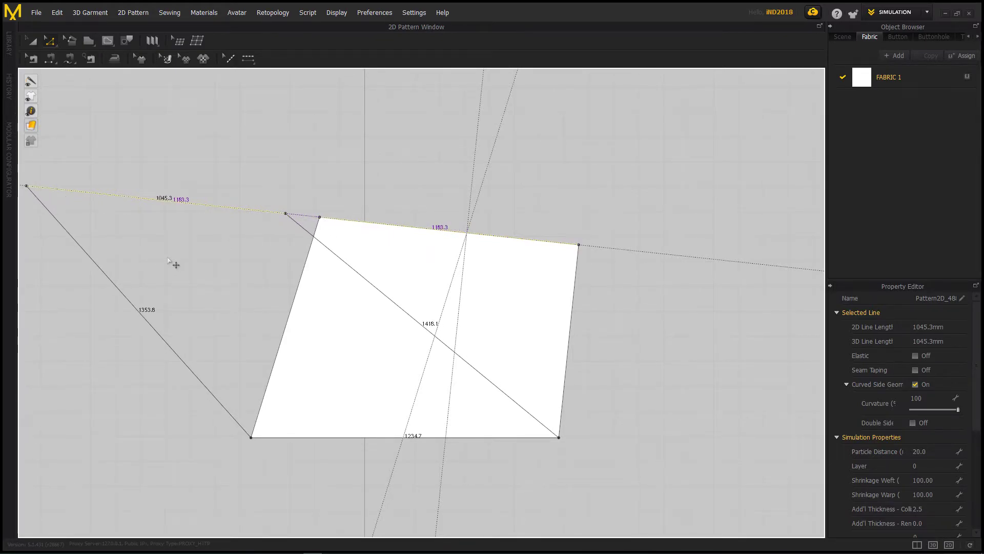
pyautogui.moveTo(168, 260)
pyautogui.mouseDown()
pyautogui.moveTo(428, 300)
pyautogui.moveTo(588, 296)
pyautogui.moveTo(690, 263)
pyautogui.mouseUp()
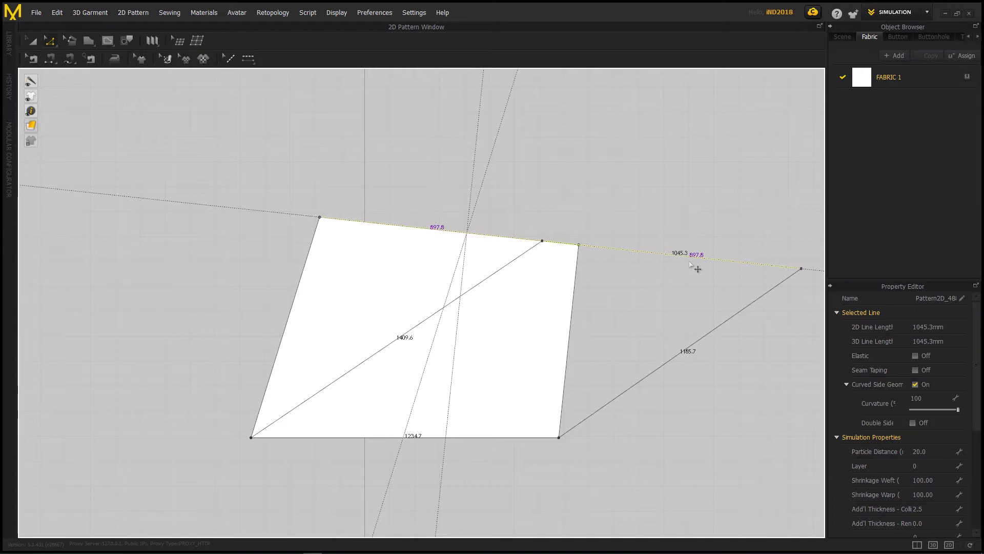
pyautogui.moveTo(689, 263); pyautogui.dragTo(670, 261)
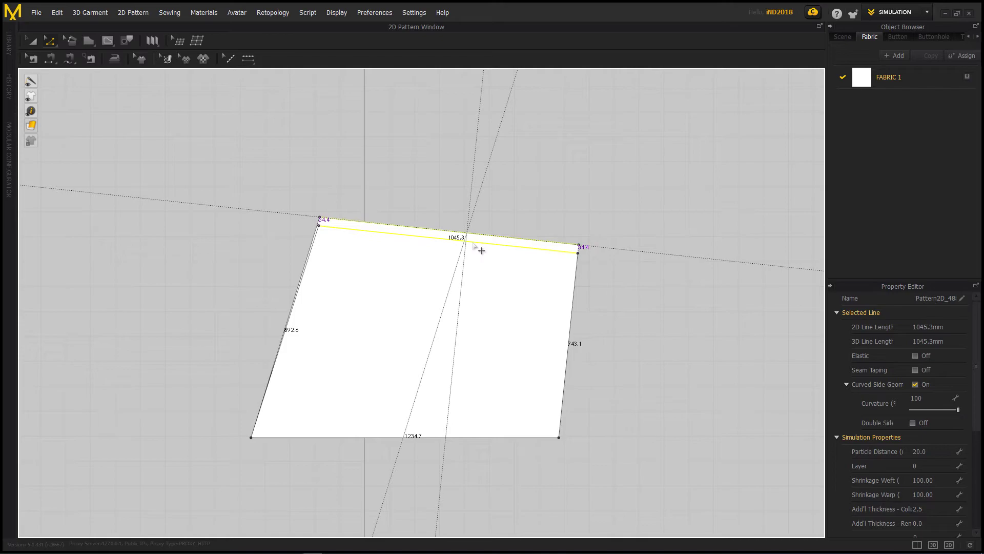
pyautogui.moveTo(500, 248); pyautogui.dragTo(480, 243)
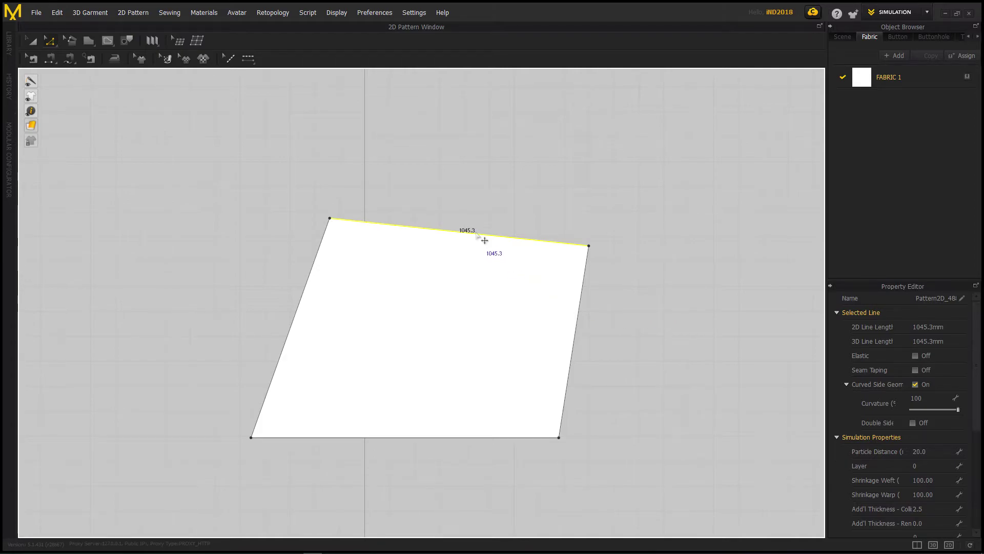
# Start a 74 mm upward move of the top edge, then cancel it
pyautogui.moveTo(484, 240); pyautogui.dragTo(487, 219)
pyautogui.rightClick(487, 219)
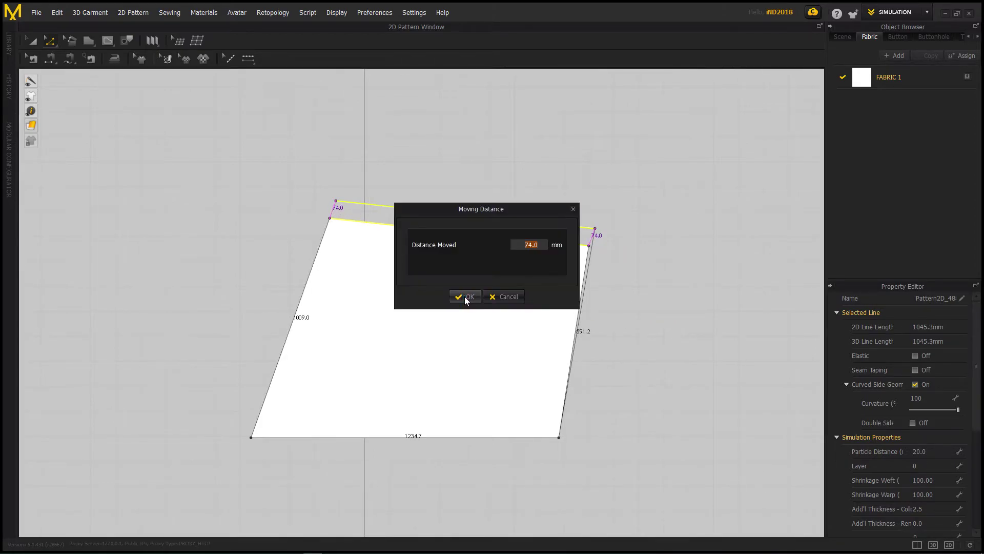
pyautogui.click(506, 296)
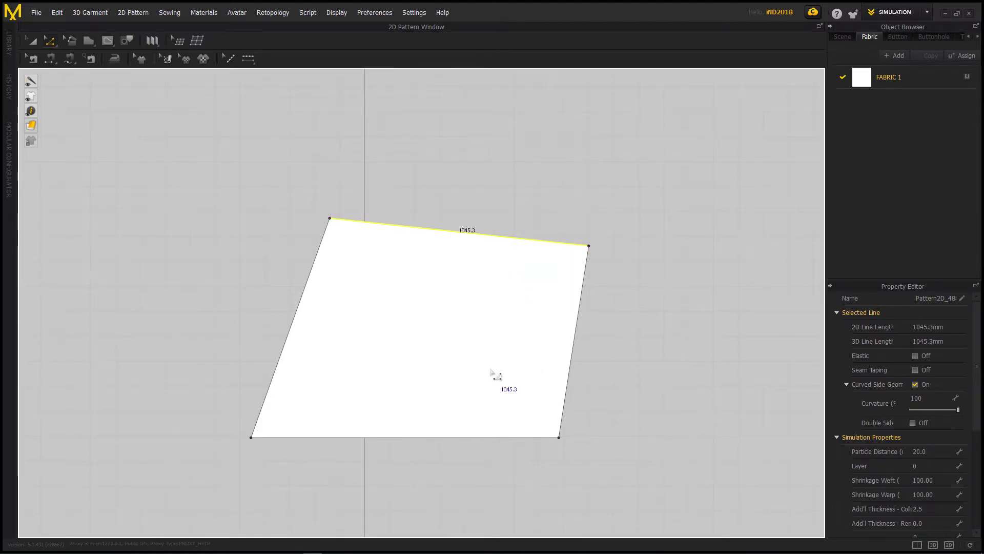
# Draw a 701.8 mm internal line from upper left to lower right inside the pattern
pyautogui.scroll(1, 491, 372)
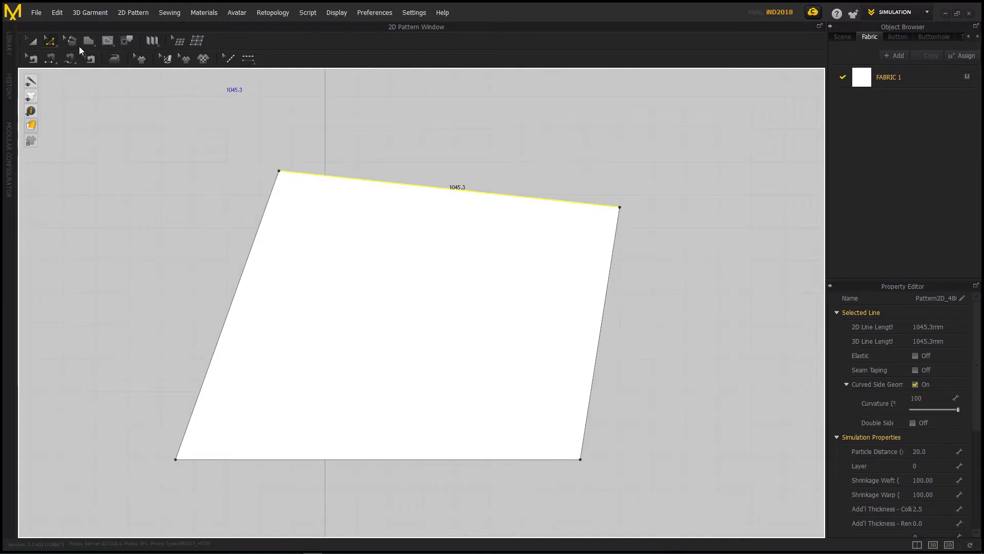
pyautogui.click(108, 41)
pyautogui.click(135, 57)
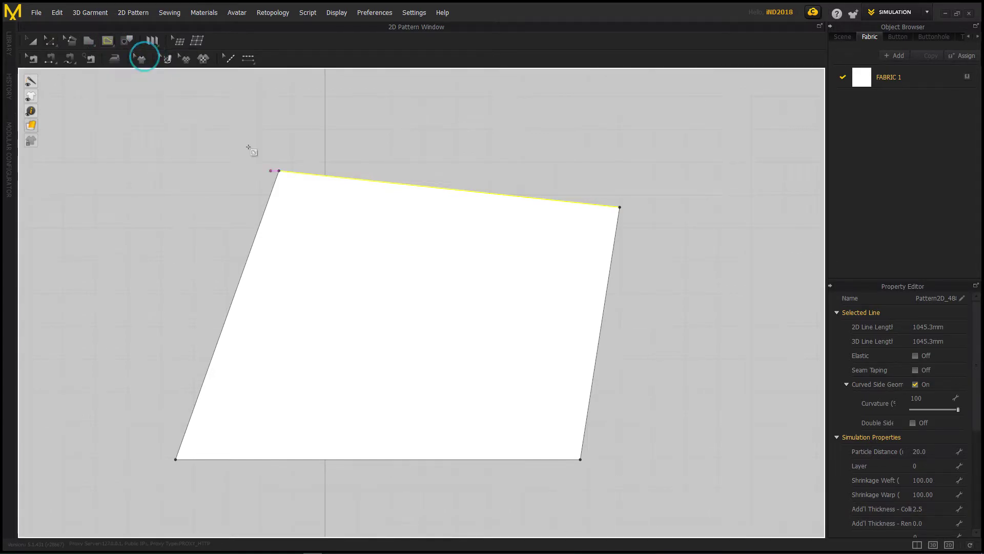
pyautogui.click(325, 216)
pyautogui.click(488, 379)
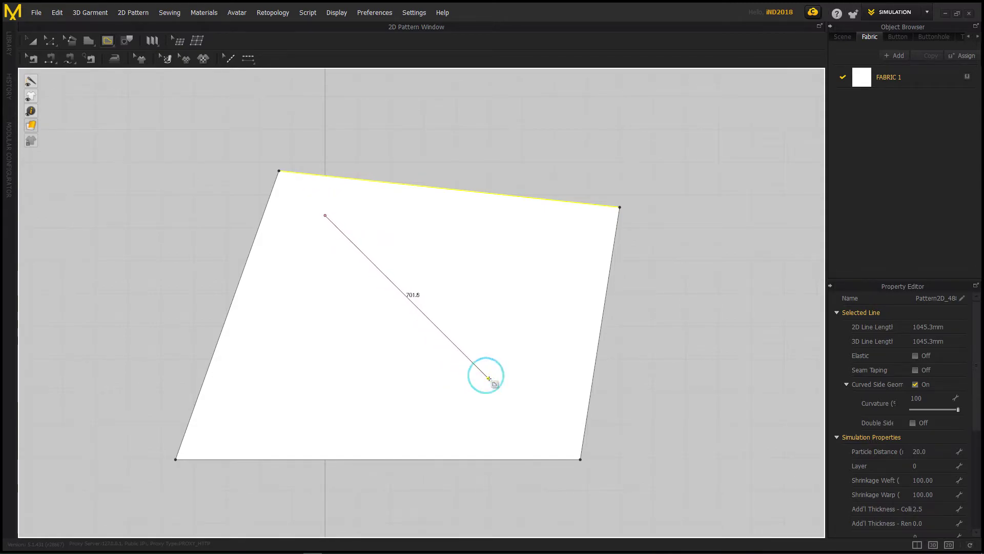
pyautogui.click(489, 378)
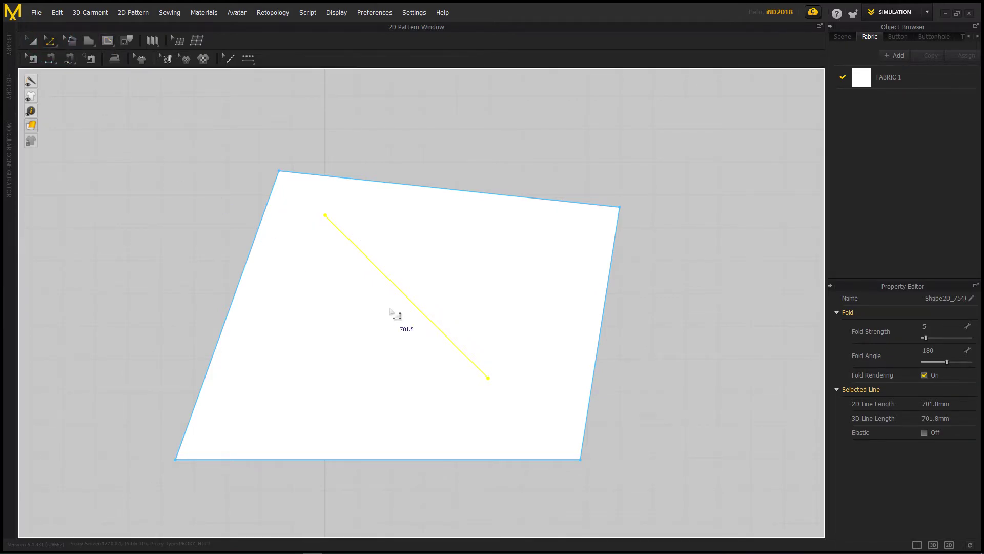
pyautogui.click(561, 103)
pyautogui.click(411, 301)
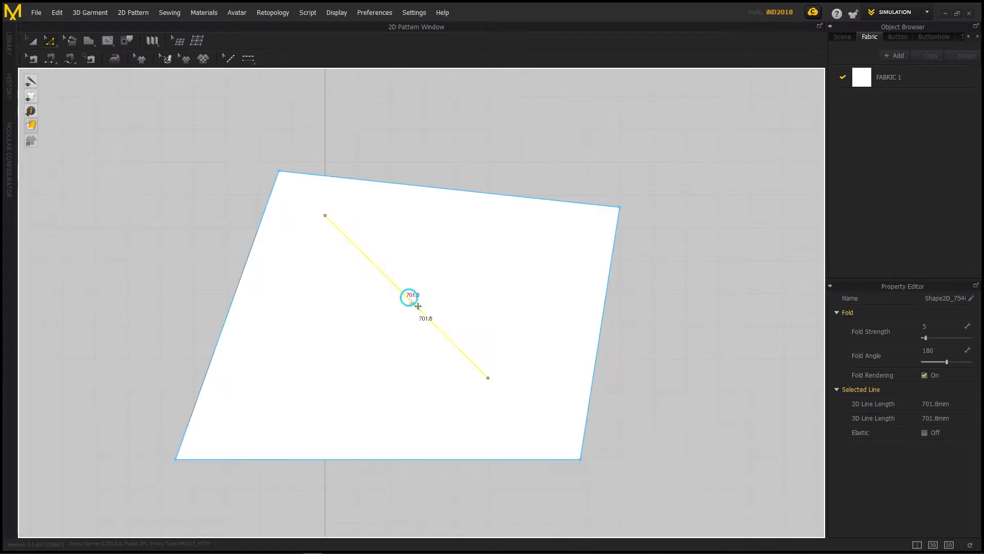
pyautogui.rightClick(411, 301)
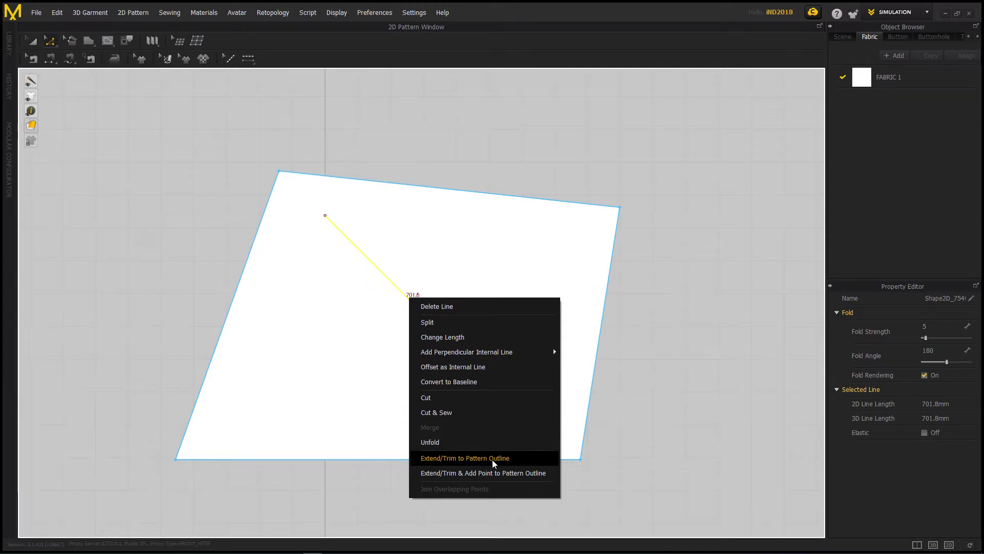
pyautogui.click(471, 461)
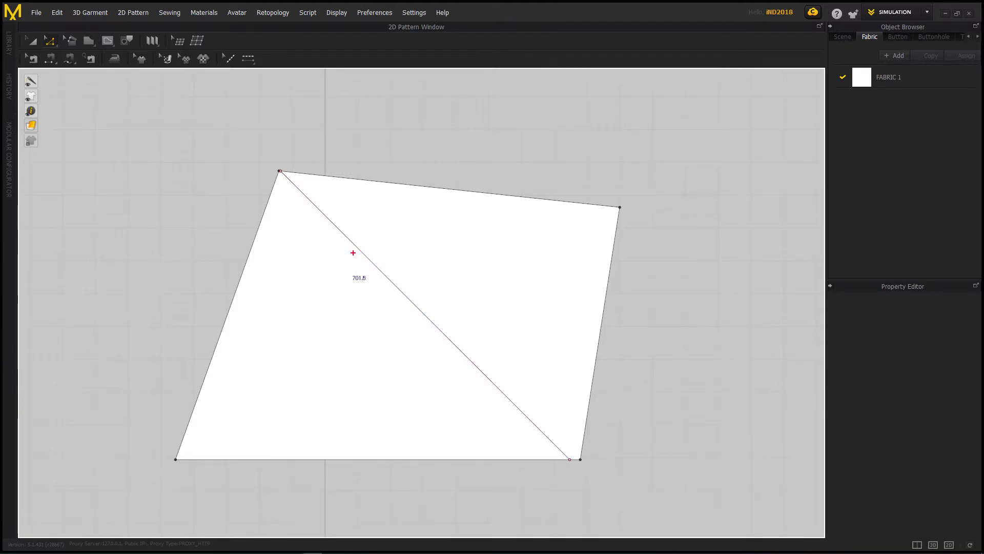
pyautogui.click(341, 215)
pyautogui.moveTo(518, 386); pyautogui.dragTo(480, 406)
pyautogui.scroll(-1, 349, 357)
pyautogui.scroll(2, 349, 356)
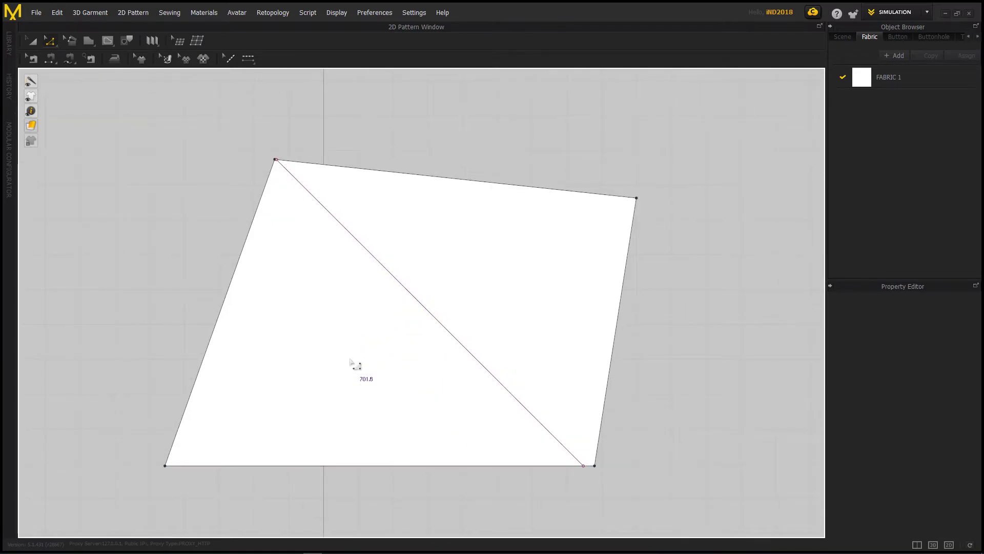
pyautogui.click(349, 359)
pyautogui.click(709, 351)
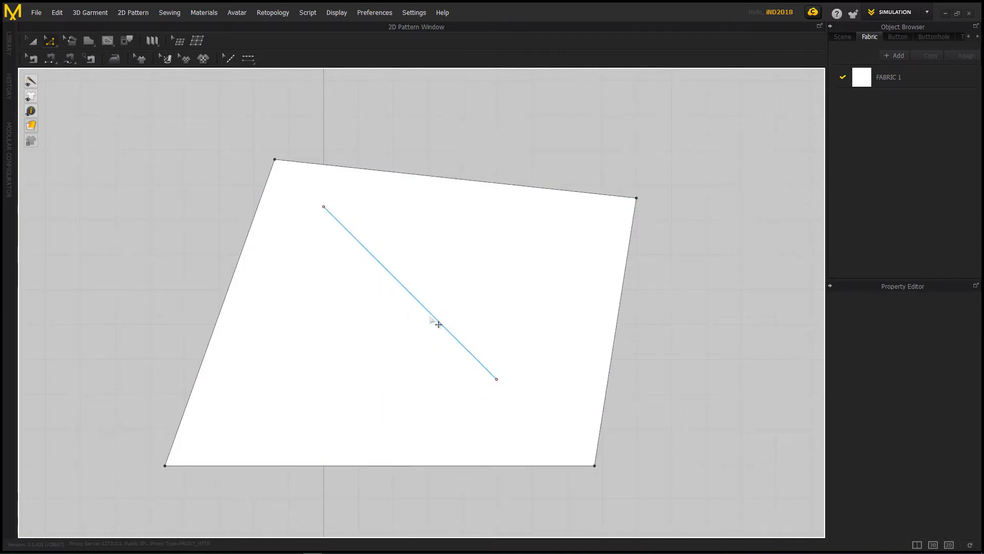
pyautogui.click(435, 321)
pyautogui.rightClick(431, 316)
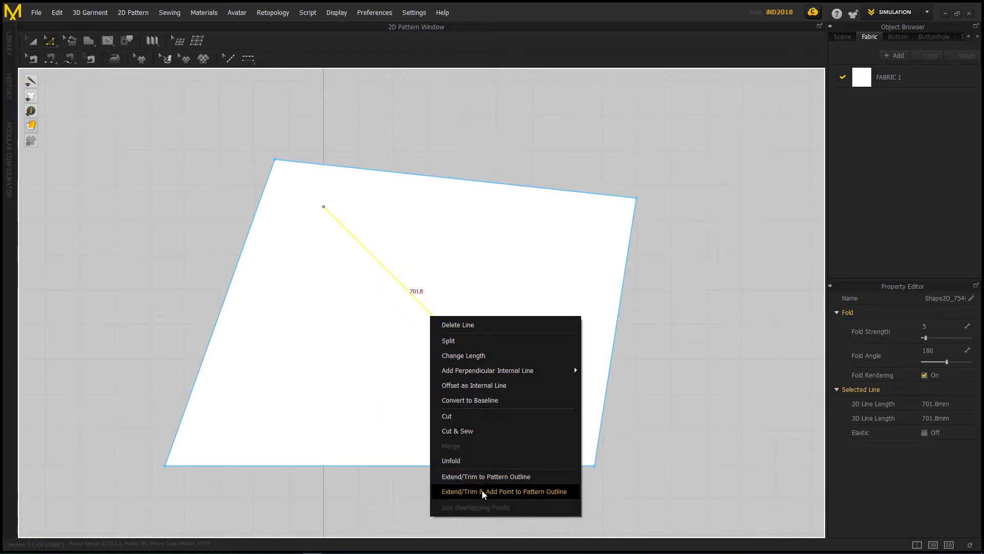
pyautogui.click(516, 493)
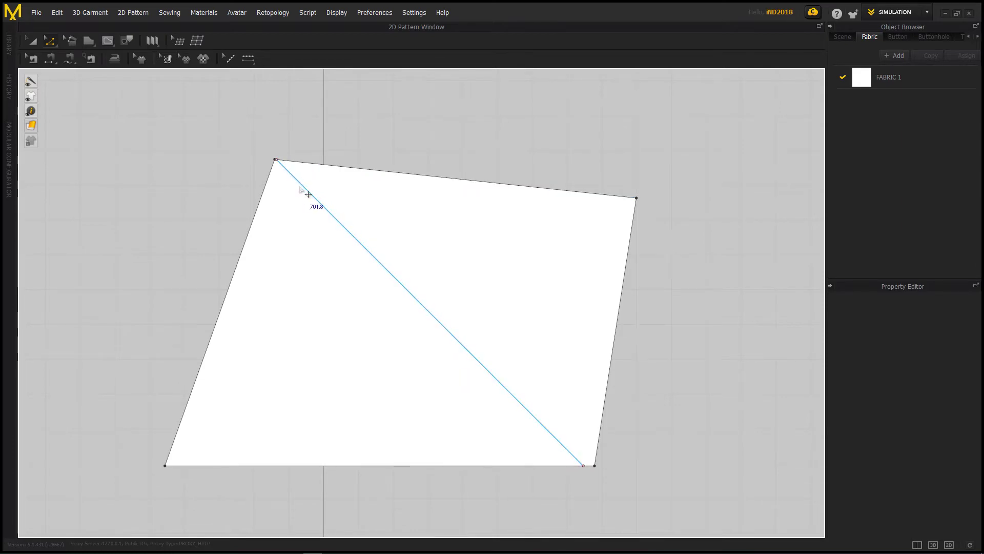
pyautogui.click(308, 194)
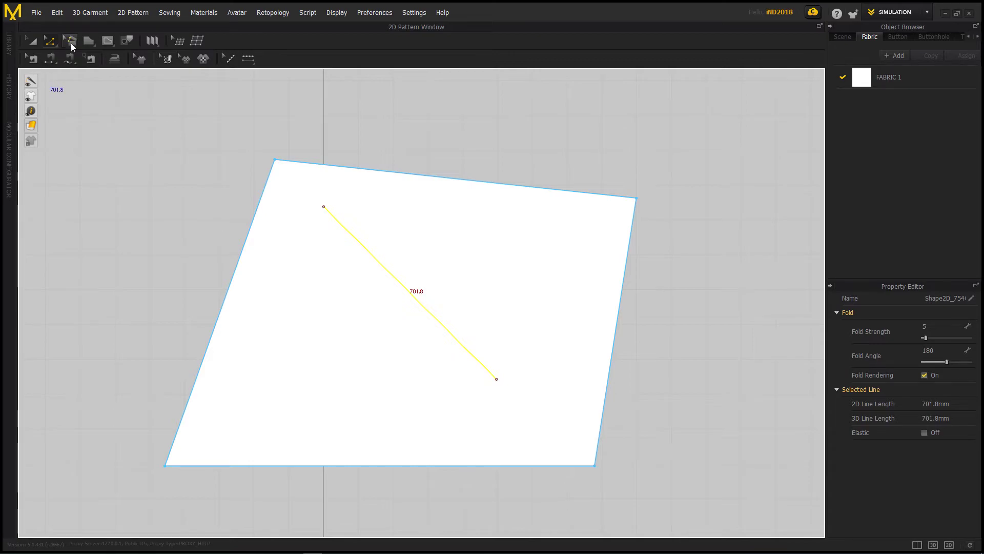
# Draw a 1152.7 mm internal line from the diagonal's top, via lower left, to its bottom
pyautogui.click(108, 40)
pyautogui.click(323, 206)
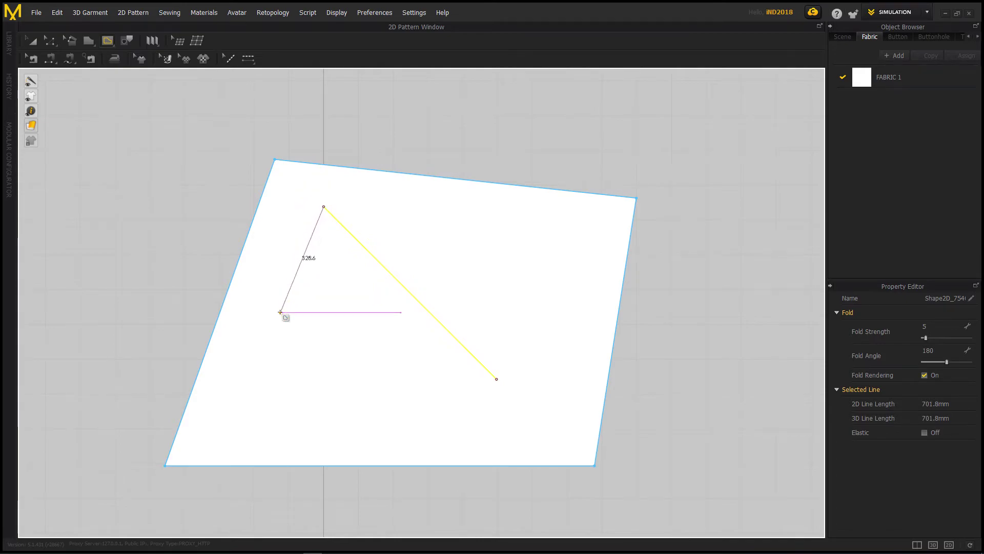
pyautogui.click(275, 379)
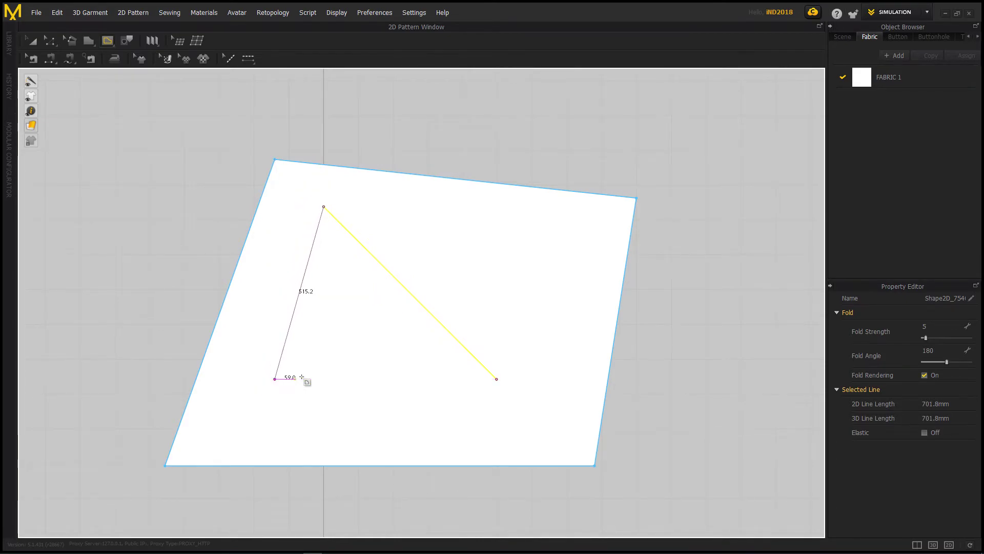
pyautogui.click(496, 378)
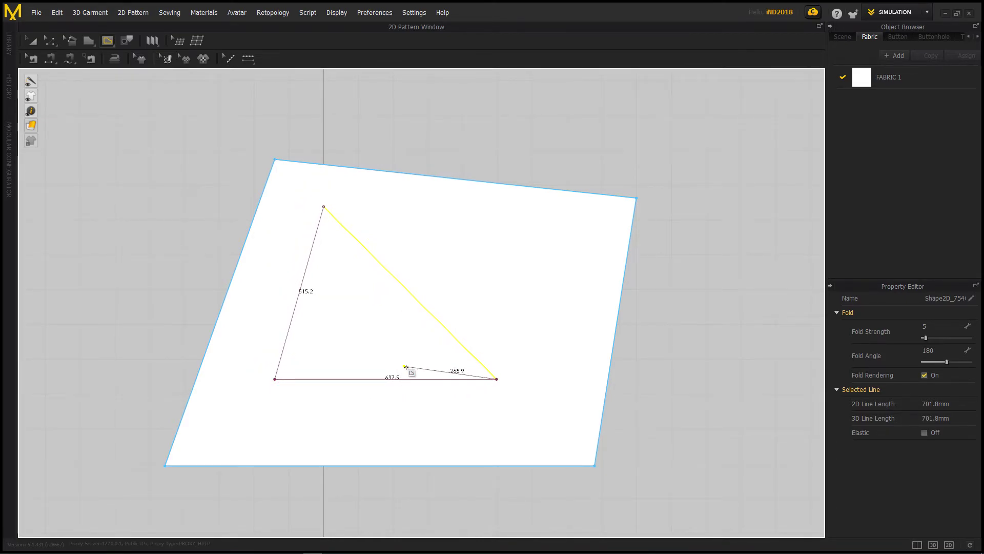
pyautogui.doubleClick(496, 379)
pyautogui.click(496, 379)
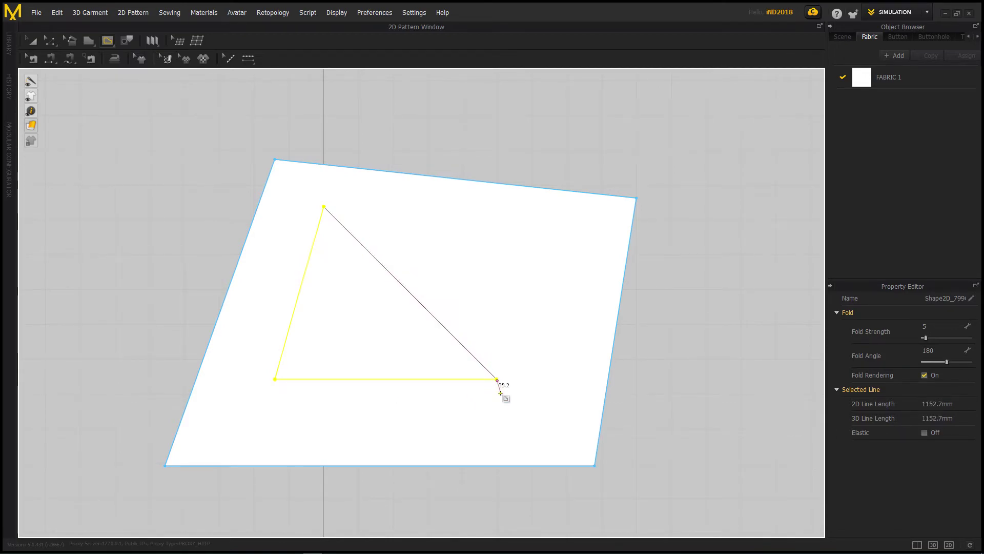
pyautogui.scroll(-2, 378, 400)
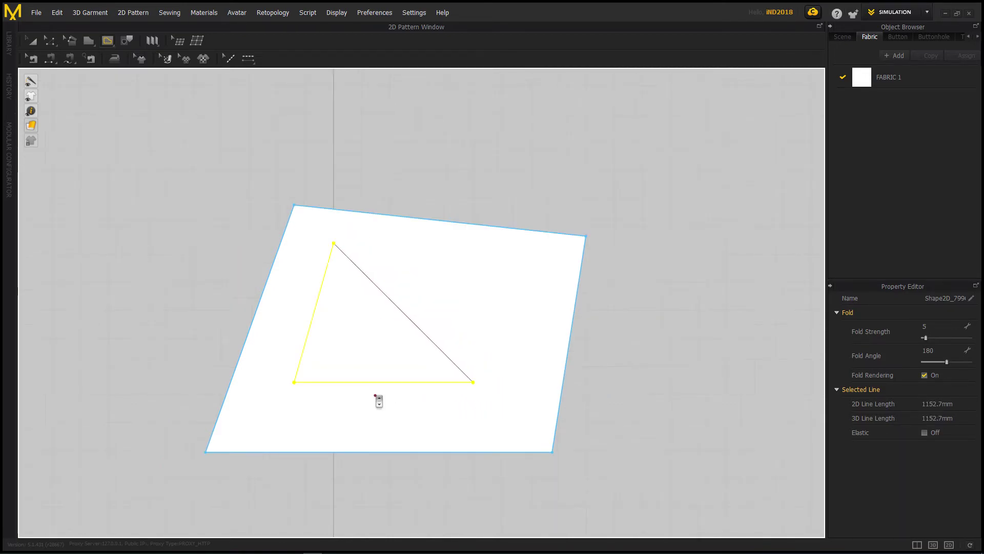
pyautogui.scroll(3, 378, 400)
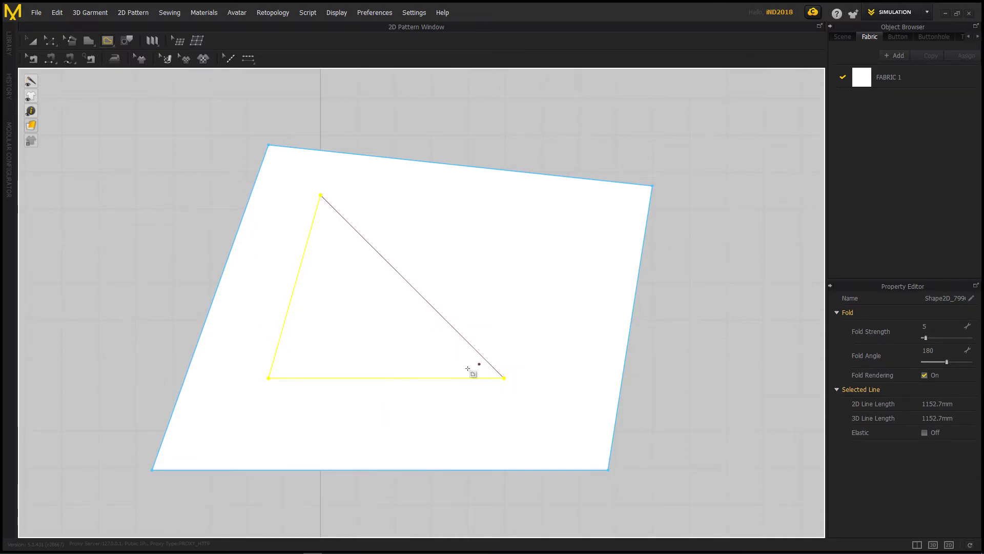
pyautogui.click(50, 41)
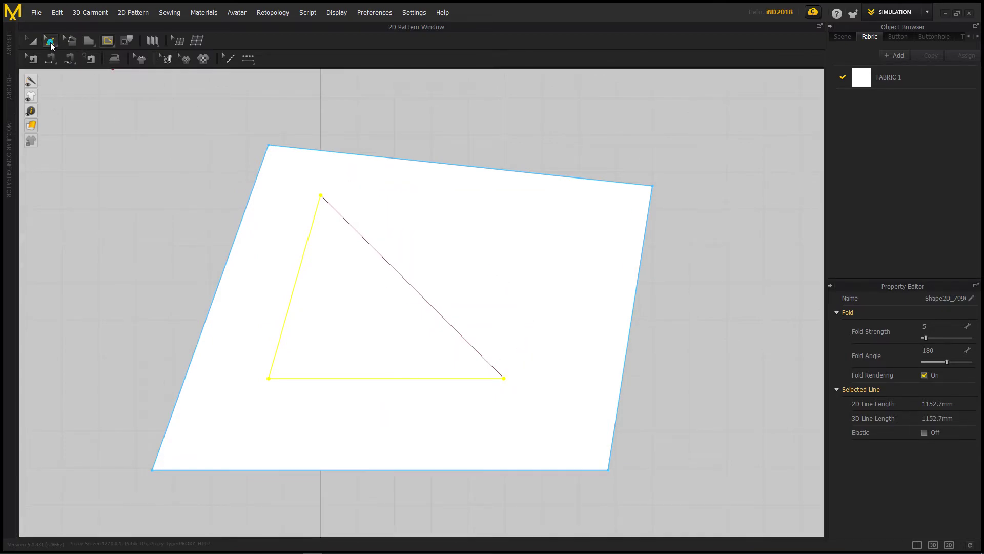
pyautogui.click(357, 231)
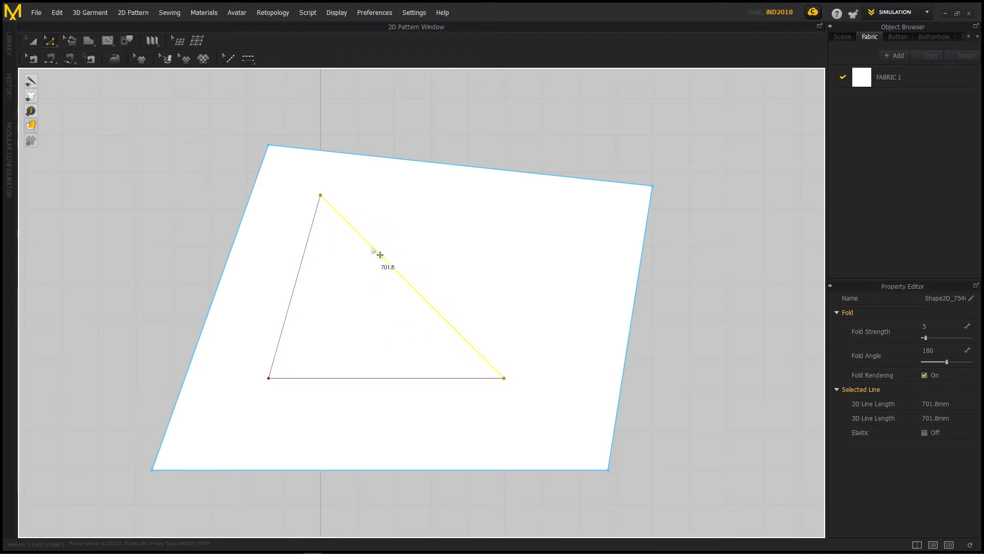
pyautogui.doubleClick(327, 202)
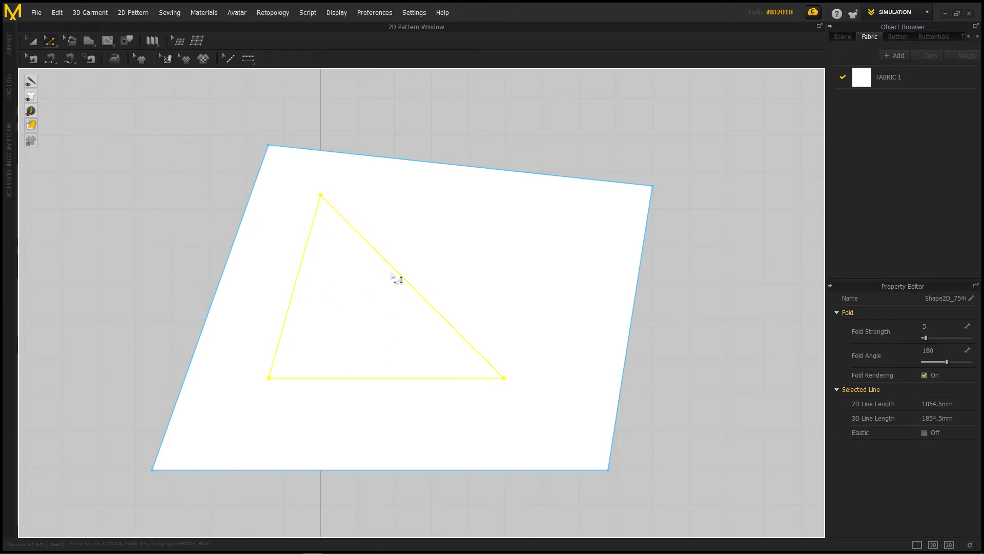
pyautogui.rightClick(392, 269)
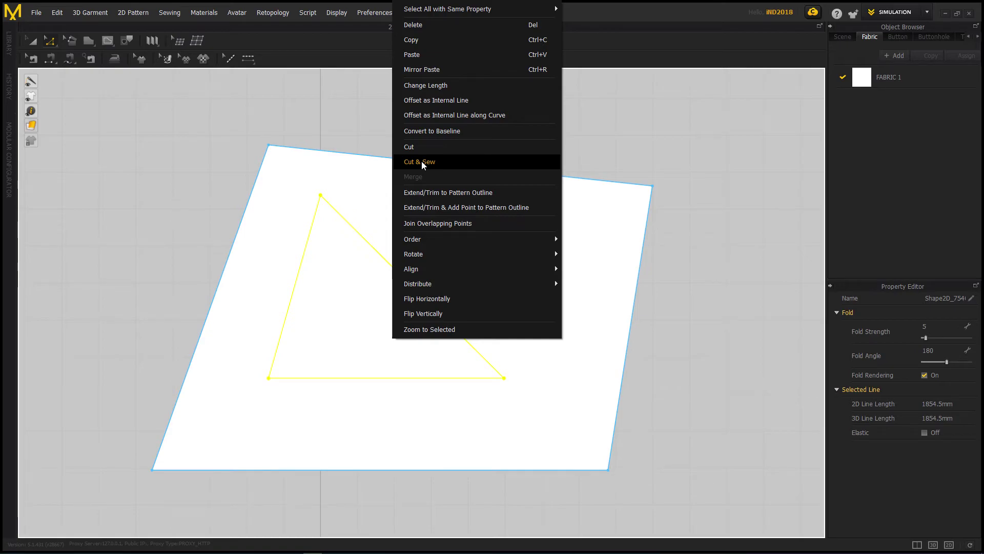
pyautogui.click(409, 147)
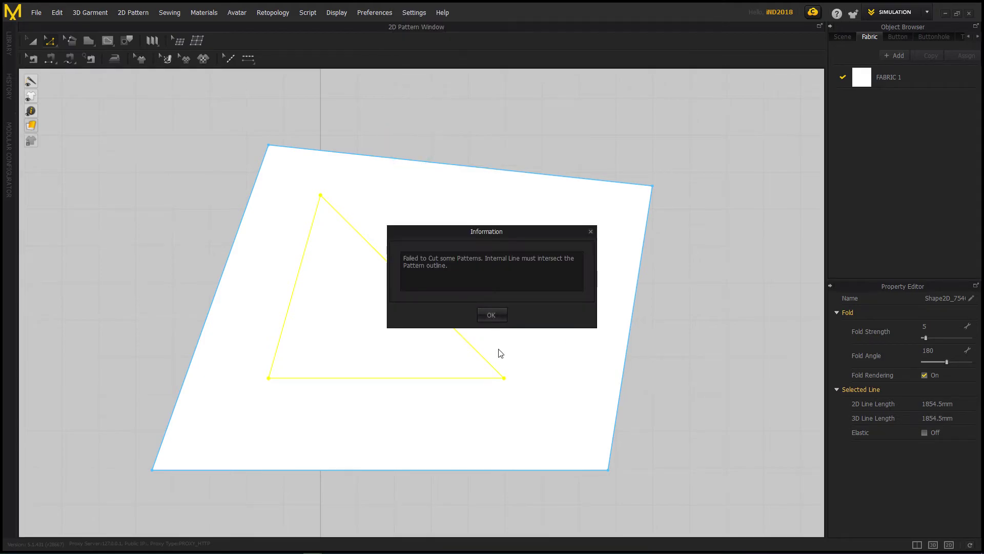
pyautogui.click(494, 314)
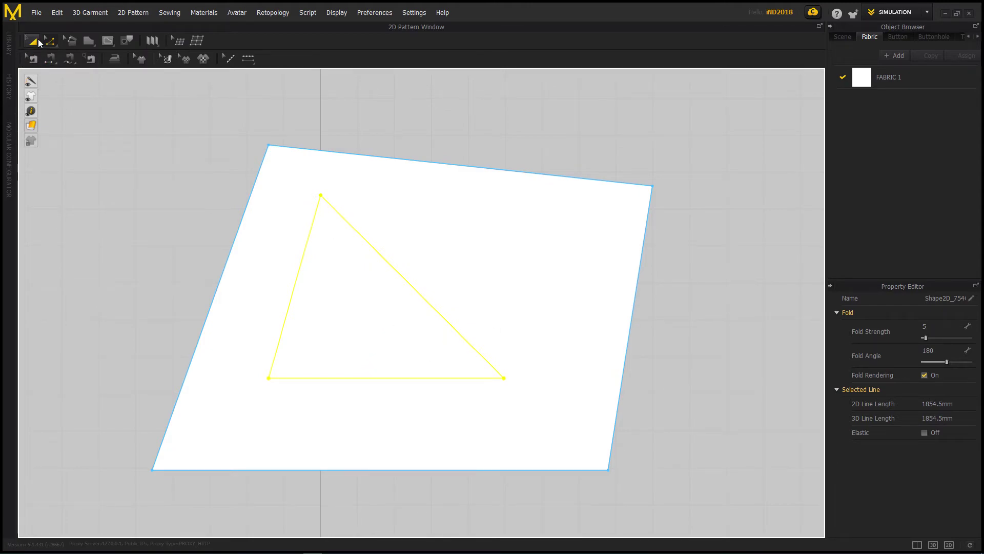
# Delete the open triangle and redraw it as a closed internal polygon
pyautogui.press('Delete')
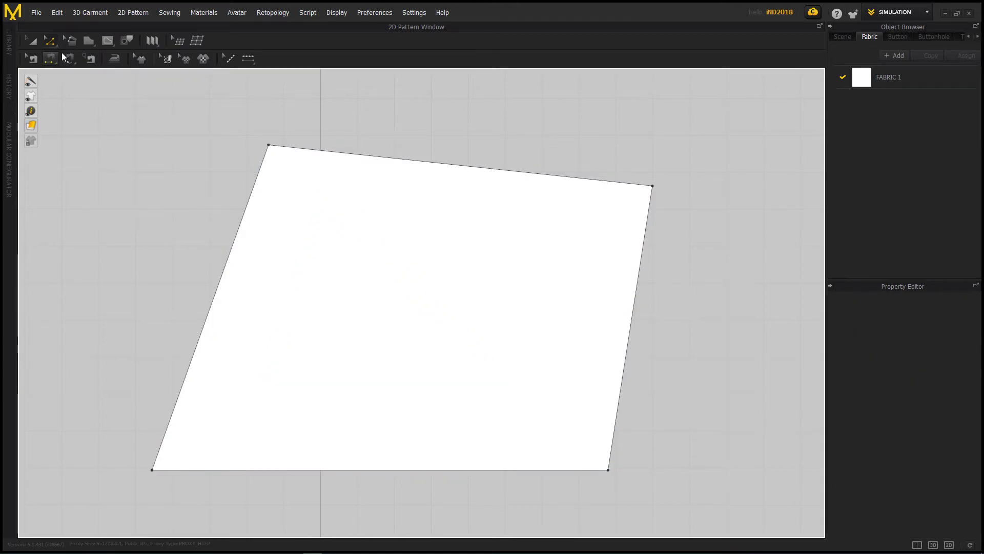
pyautogui.click(105, 42)
pyautogui.click(325, 199)
pyautogui.click(524, 391)
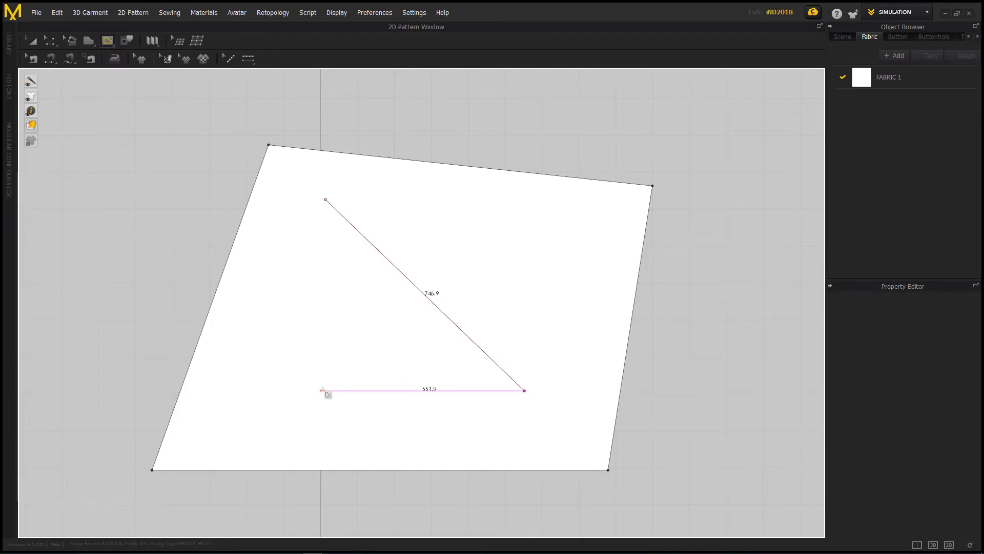
pyautogui.click(284, 390)
pyautogui.click(326, 200)
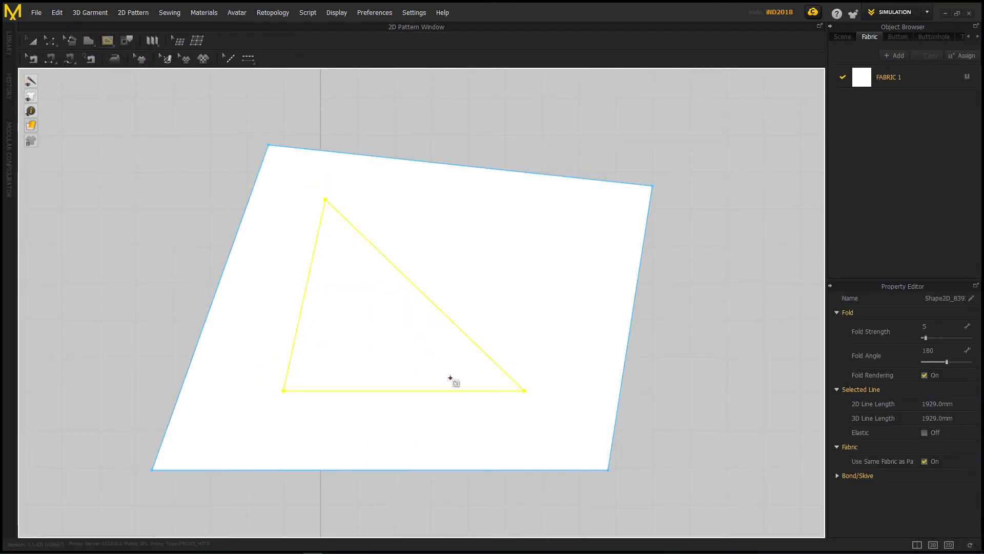
# Select the internal triangle with Edit Pattern and apply Cut from its context menu
pyautogui.rightClick(366, 238)
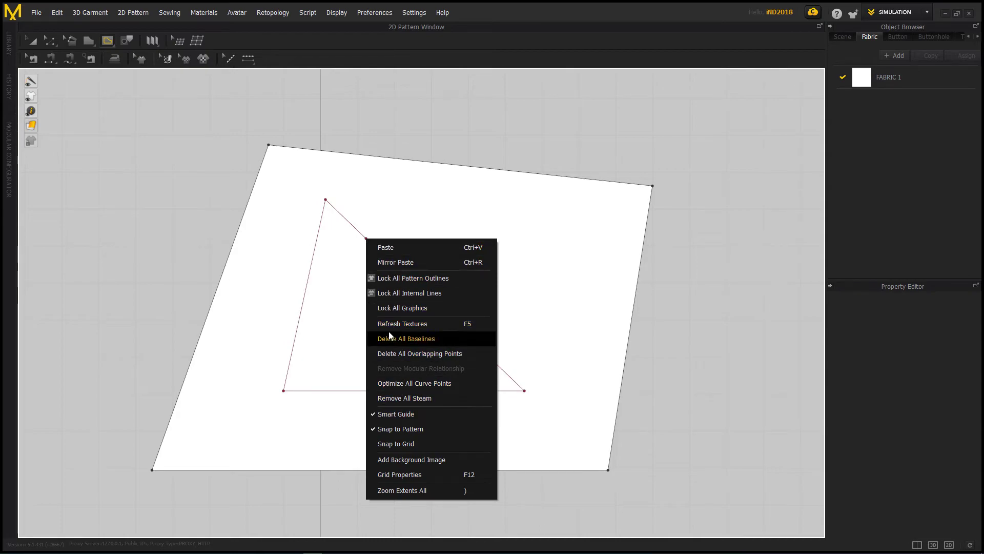
pyautogui.click(357, 285)
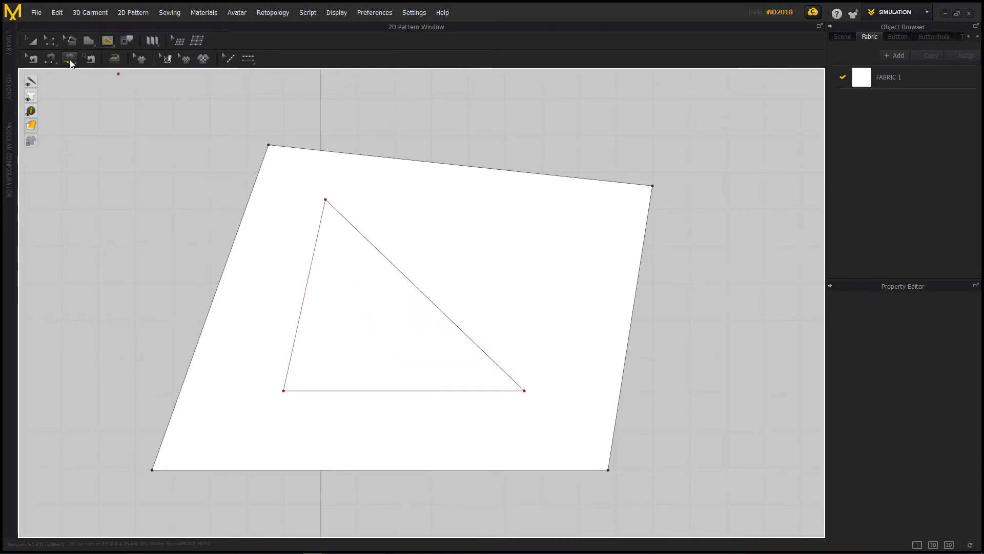
pyautogui.click(50, 40)
pyautogui.click(369, 242)
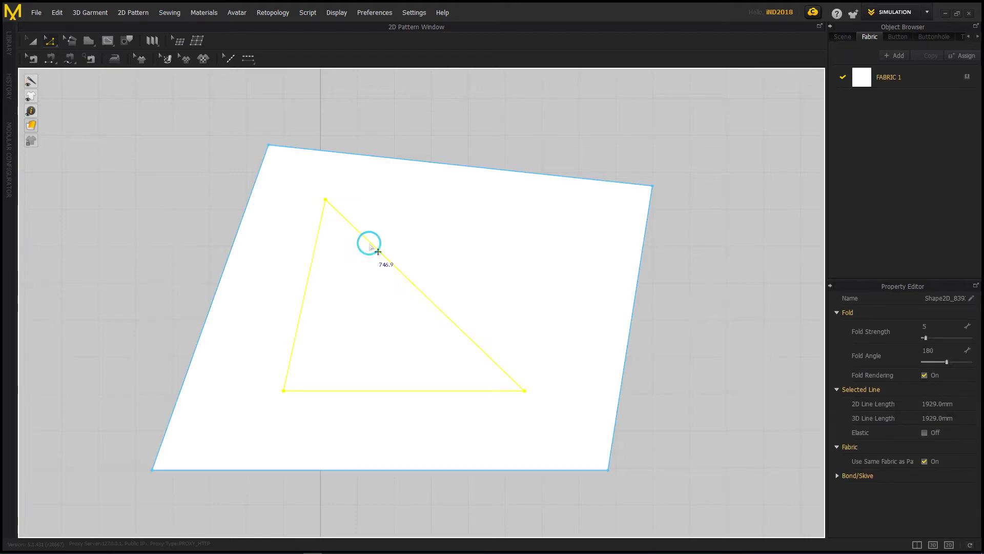
pyautogui.rightClick(369, 244)
pyautogui.click(398, 390)
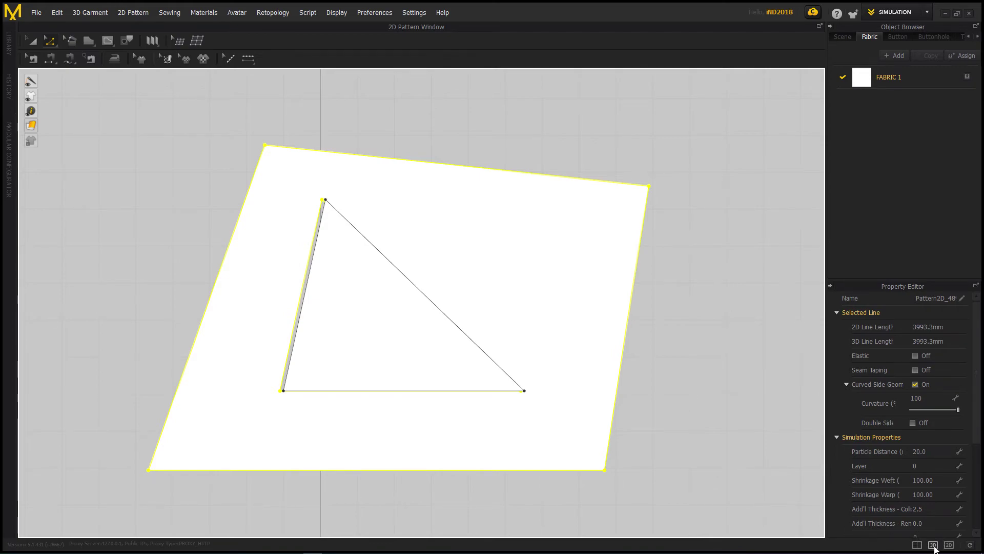
pyautogui.click(917, 544)
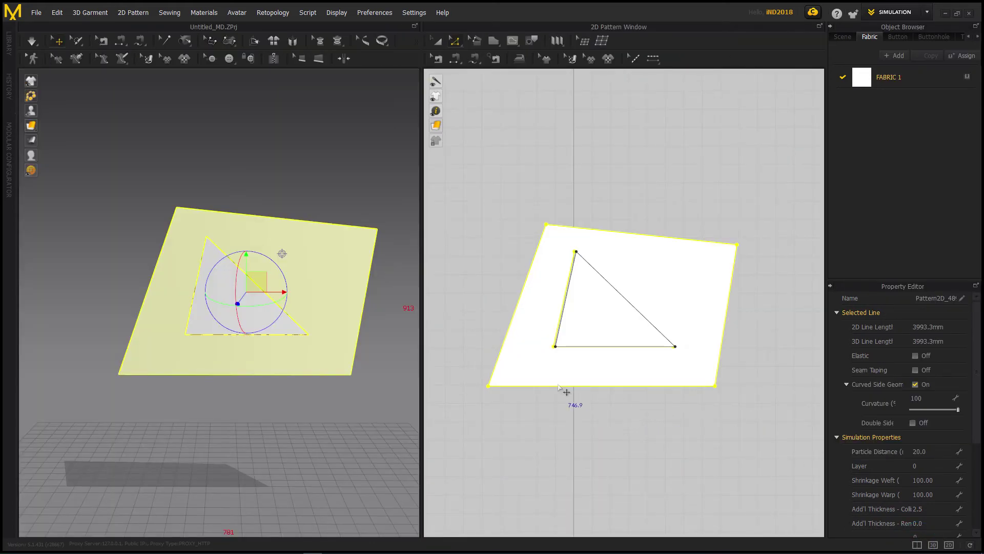
pyautogui.moveTo(340, 326); pyautogui.dragTo(303, 429, button='right')
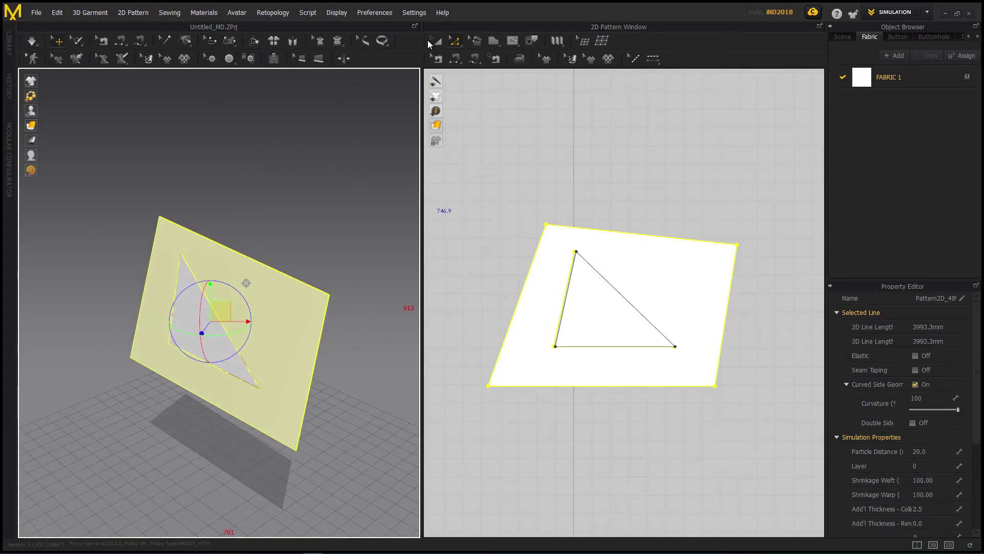
pyautogui.click(436, 41)
pyautogui.click(595, 298)
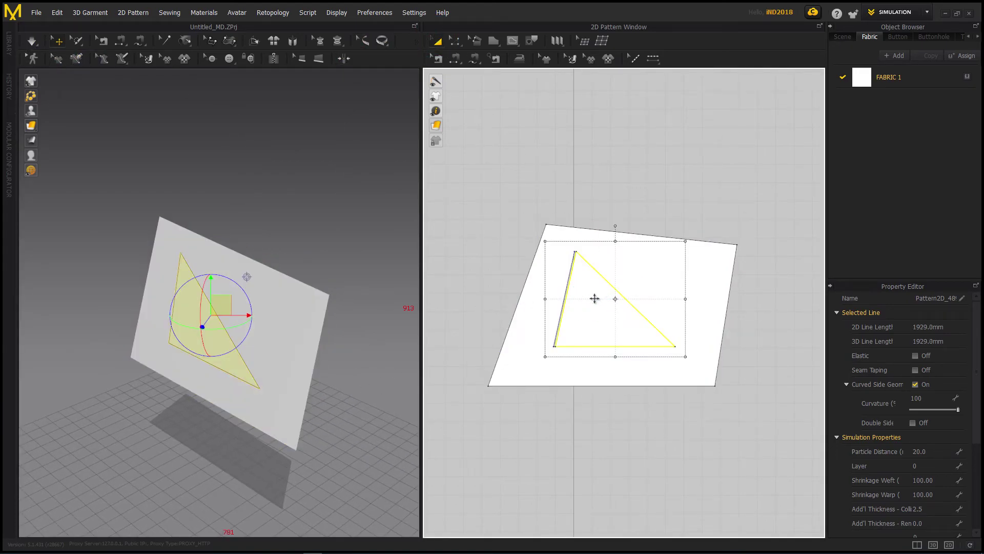
pyautogui.moveTo(594, 298); pyautogui.dragTo(662, 152)
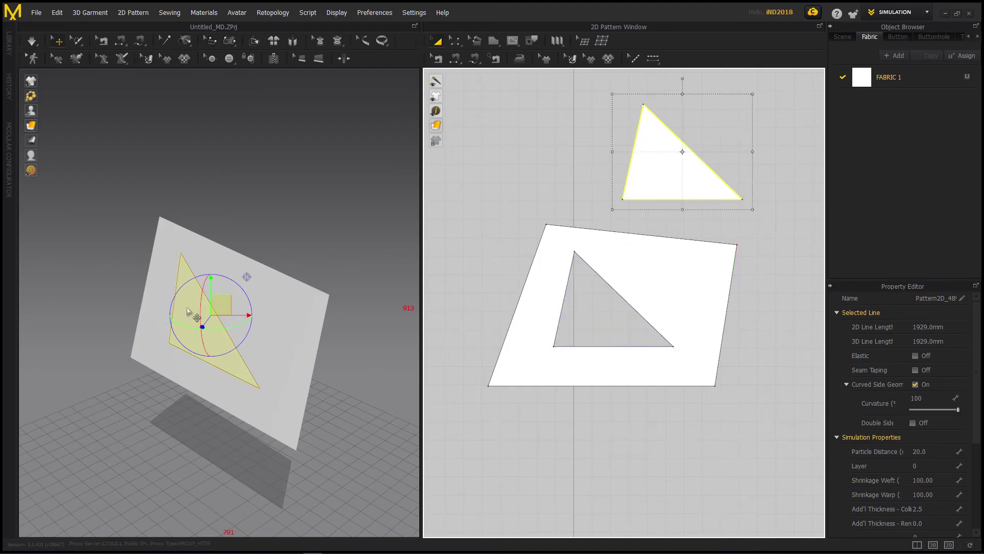
pyautogui.moveTo(187, 311); pyautogui.dragTo(267, 177)
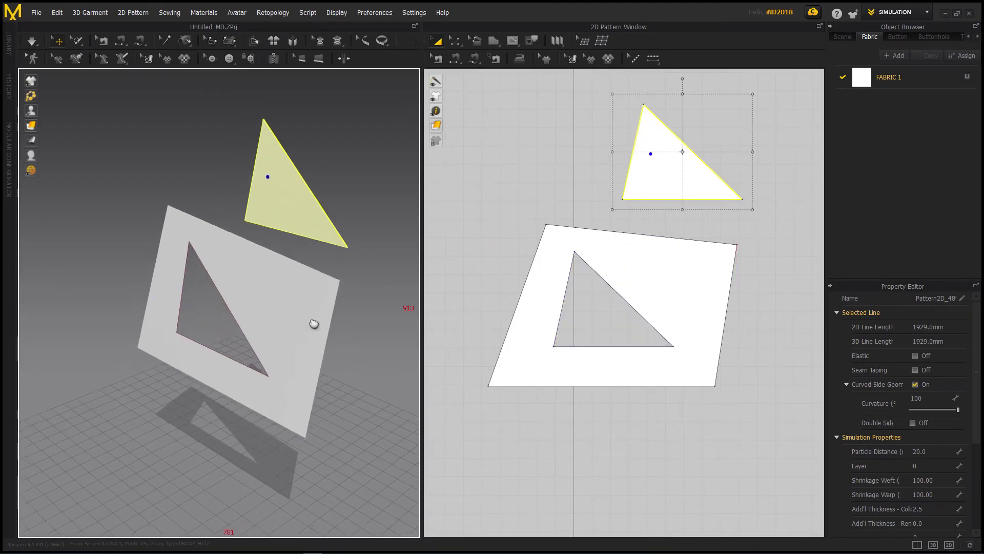
pyautogui.moveTo(314, 323)
pyautogui.mouseDown(button='right')
pyautogui.moveTo(265, 317)
pyautogui.moveTo(314, 311)
pyautogui.moveTo(330, 319)
pyautogui.moveTo(321, 325)
pyautogui.mouseUp(button='right')
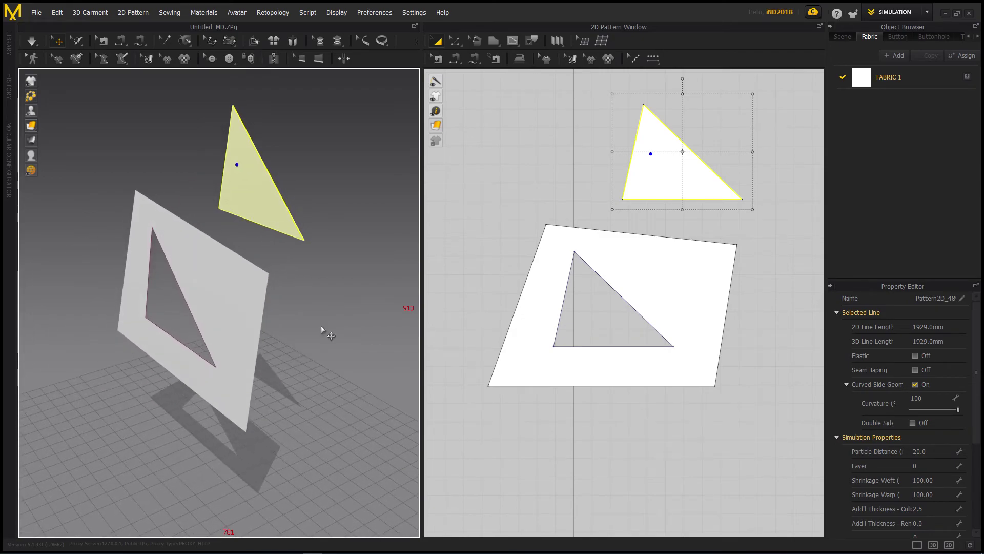
pyautogui.hotkey('ctrl', 'z')
# Undo the triangle's move, then mark and clear annotations around the Transform Pattern toolbar
pyautogui.hotkey('ctrl', 'z')
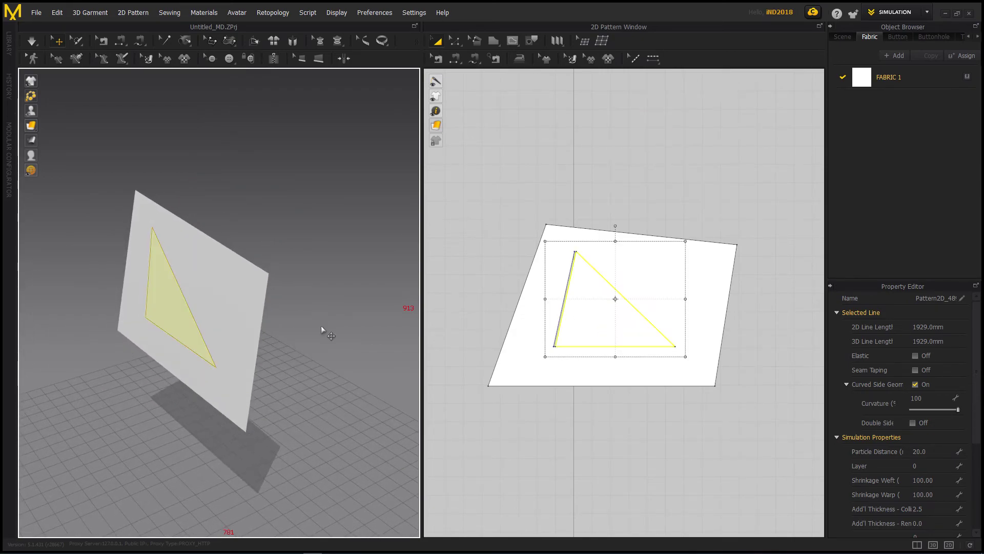
pyautogui.hotkey('ctrl', 'z')
pyautogui.hotkey('ctrl', 'z')
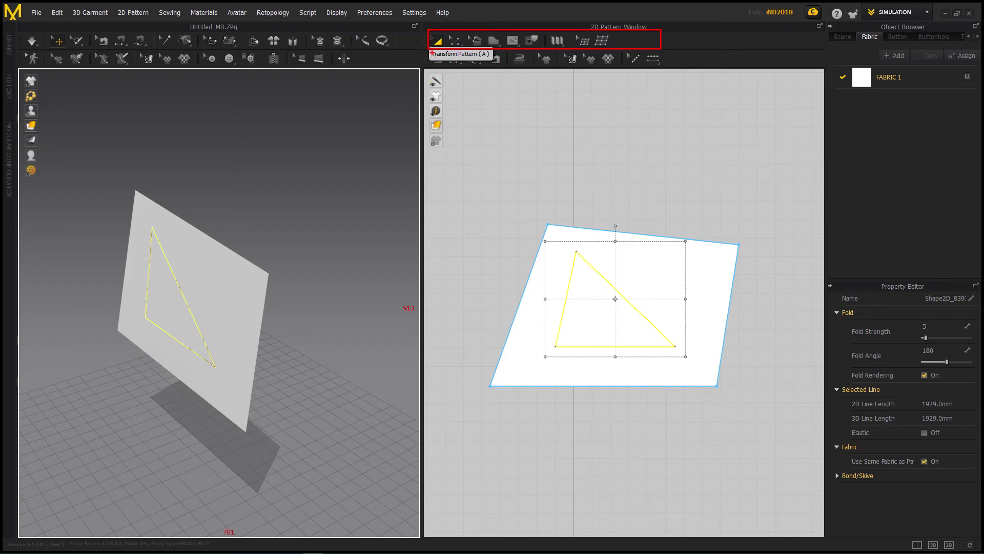
pyautogui.moveTo(425, 50); pyautogui.dragTo(675, 83)
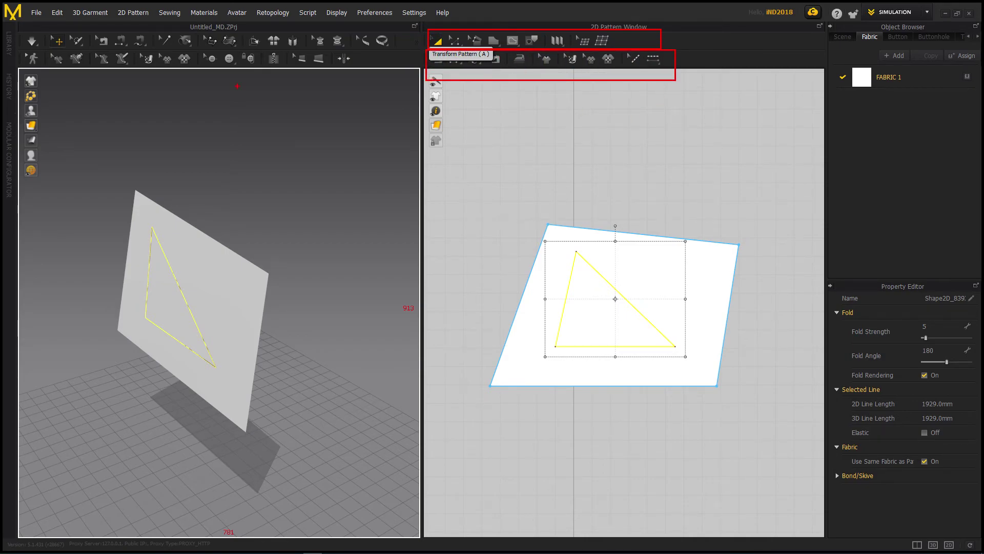
pyautogui.moveTo(22, 28); pyautogui.dragTo(29, 52)
pyautogui.press('Escape')
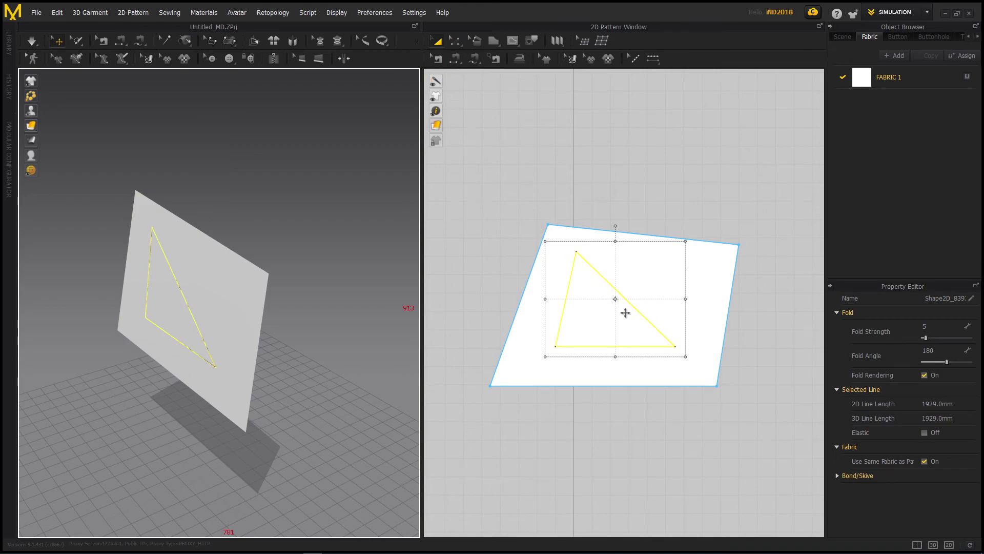
# Apply Cut & Sew to the internal triangle and select the resulting triangle piece
pyautogui.rightClick(606, 285)
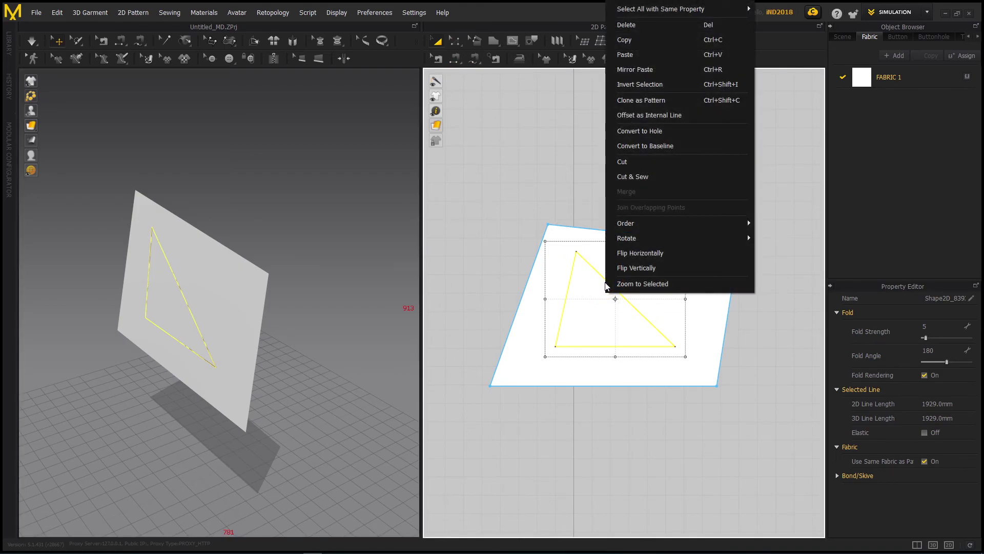
pyautogui.click(637, 176)
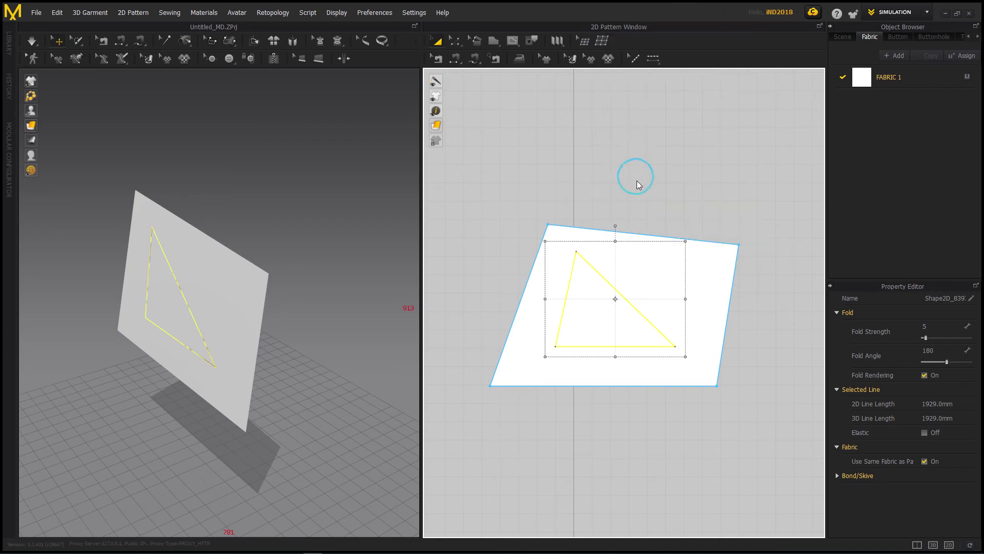
pyautogui.click(648, 305)
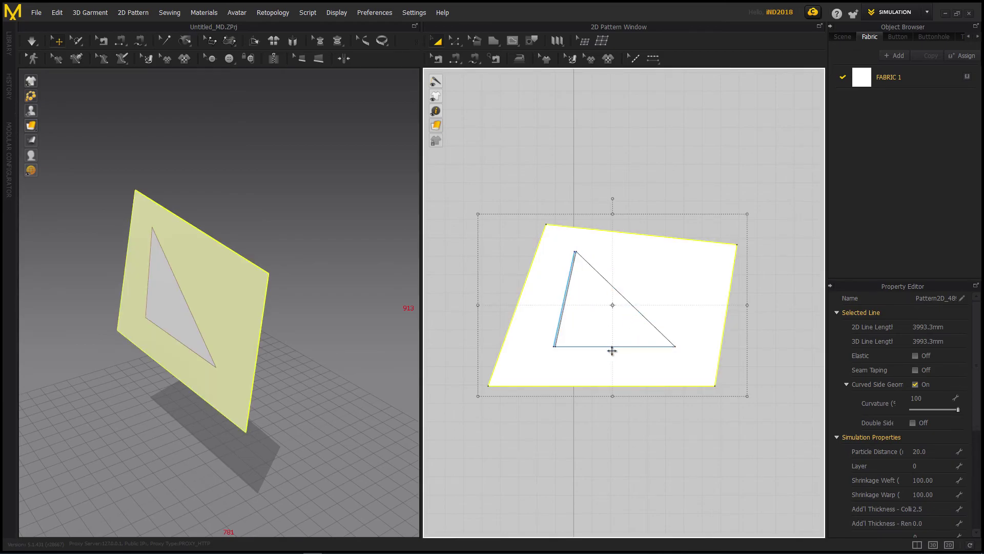
pyautogui.click(169, 304)
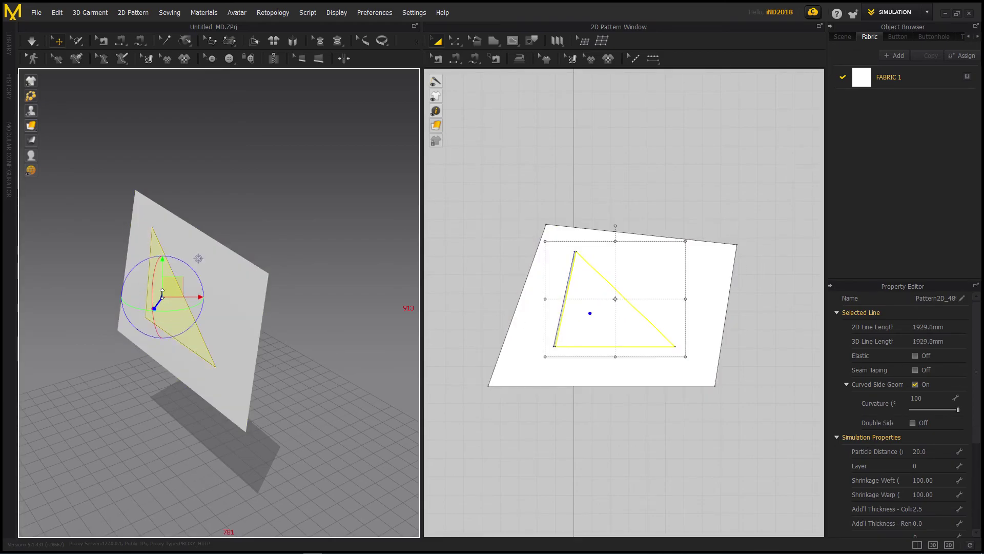
# Pull the triangle up-right in 3D and orbit to view the seams
pyautogui.moveTo(172, 288); pyautogui.dragTo(316, 179)
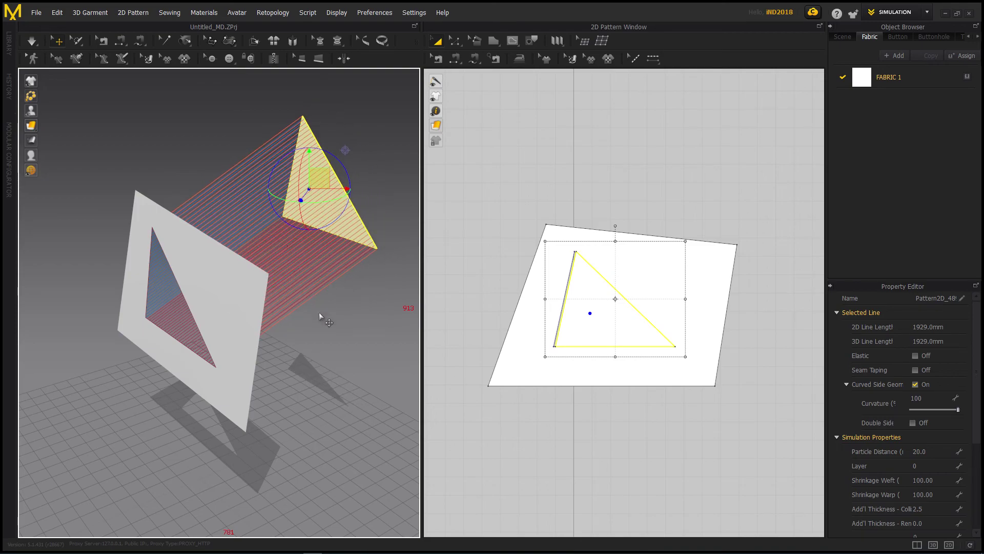
pyautogui.moveTo(338, 334)
pyautogui.mouseDown(button='right')
pyautogui.moveTo(149, 352)
pyautogui.moveTo(341, 344)
pyautogui.moveTo(325, 334)
pyautogui.moveTo(340, 356)
pyautogui.moveTo(295, 356)
pyautogui.moveTo(286, 400)
pyautogui.moveTo(301, 324)
pyautogui.moveTo(357, 323)
pyautogui.moveTo(345, 296)
pyautogui.moveTo(287, 316)
pyautogui.mouseUp(button='right')
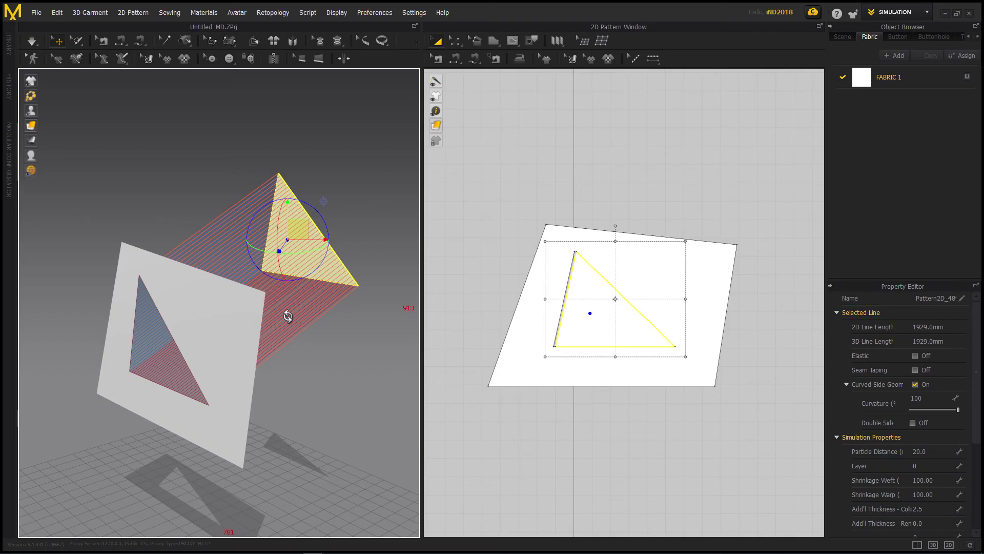
pyautogui.moveTo(288, 325)
pyautogui.mouseDown(button='right')
pyautogui.moveTo(343, 369)
pyautogui.moveTo(402, 347)
pyautogui.moveTo(415, 308)
pyautogui.moveTo(341, 330)
pyautogui.moveTo(274, 371)
pyautogui.moveTo(270, 398)
pyautogui.moveTo(294, 425)
pyautogui.moveTo(321, 373)
pyautogui.moveTo(314, 360)
pyautogui.moveTo(217, 373)
pyautogui.moveTo(294, 373)
pyautogui.mouseUp(button='right')
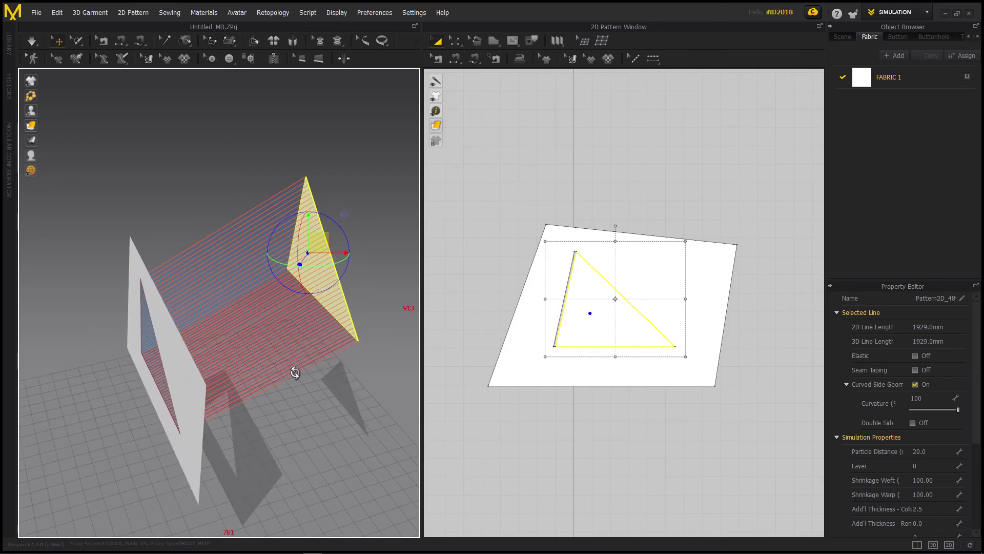
# Select the internal triangle and Cut it out of the parallelogram
pyautogui.rightClick(586, 284)
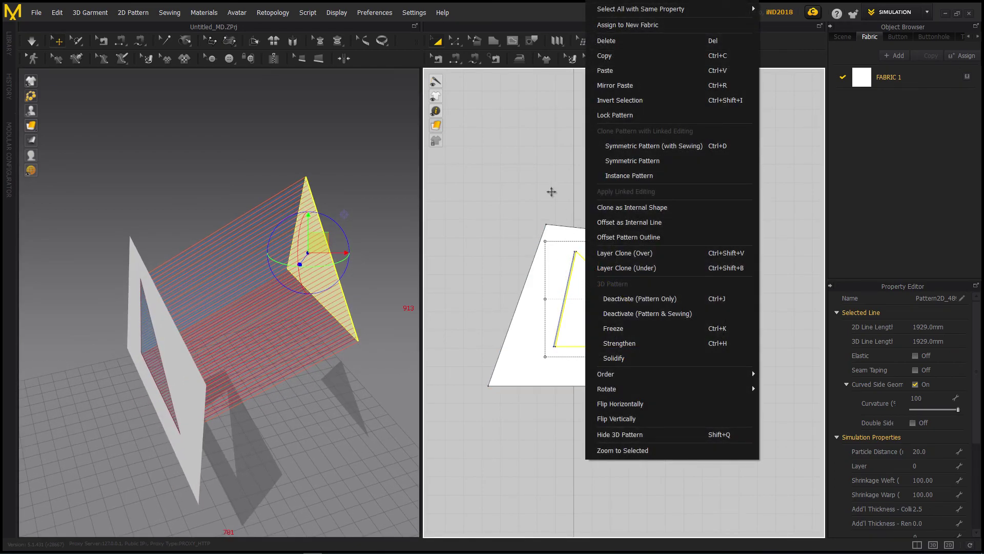
pyautogui.click(552, 191)
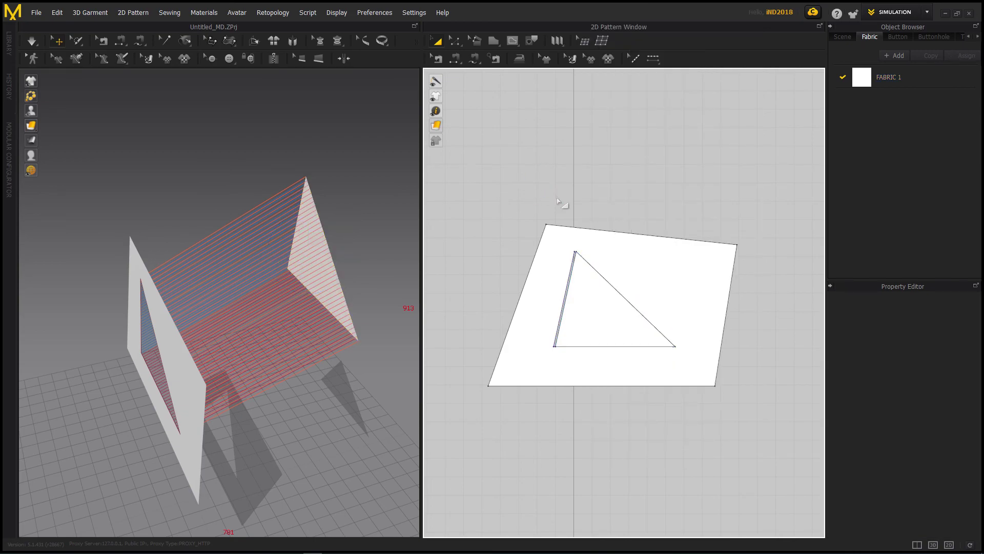
pyautogui.click(576, 253)
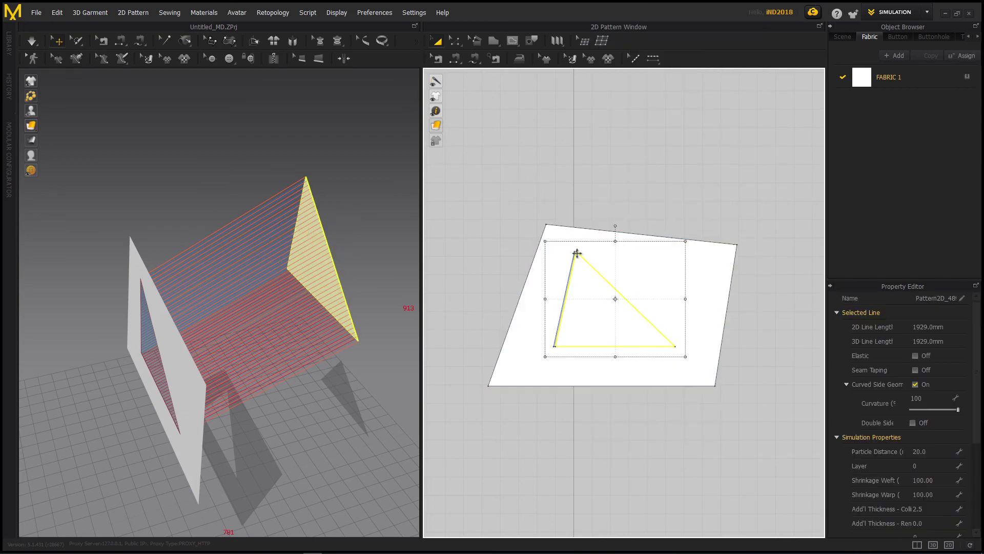
pyautogui.click(594, 278)
pyautogui.click(598, 270)
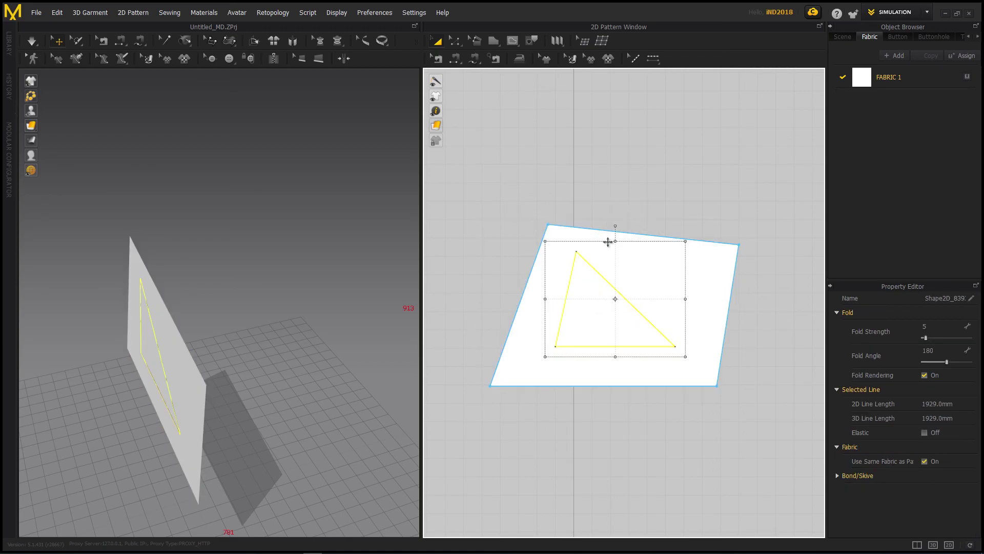
pyautogui.rightClick(601, 281)
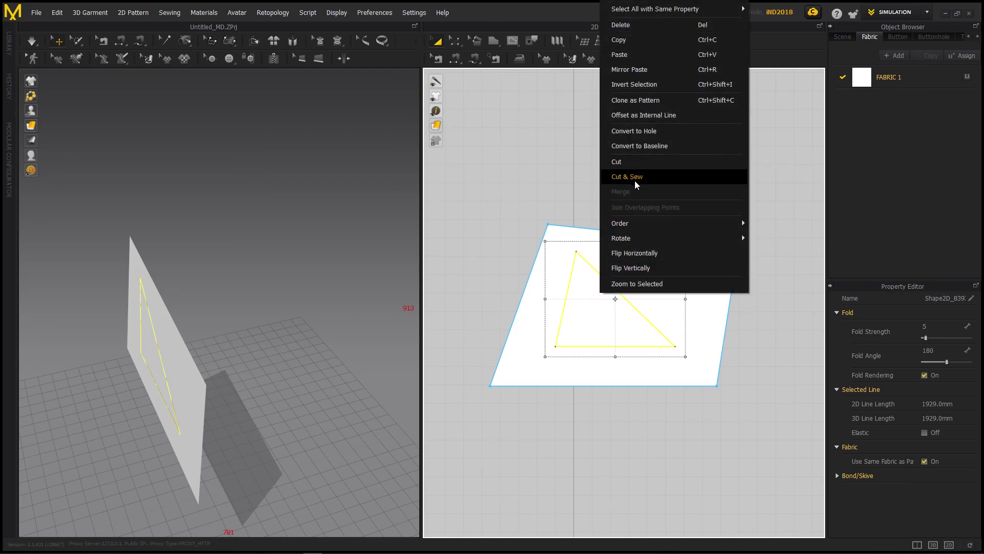
pyautogui.click(626, 163)
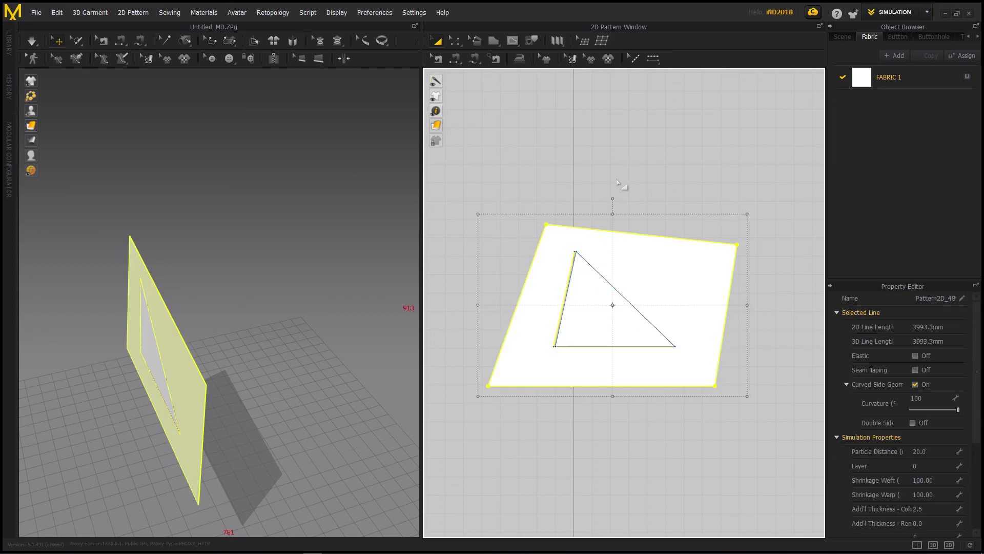
# Select the cut-out triangle piece and delete it
pyautogui.click(618, 183)
pyautogui.click(591, 289)
pyautogui.press('Delete')
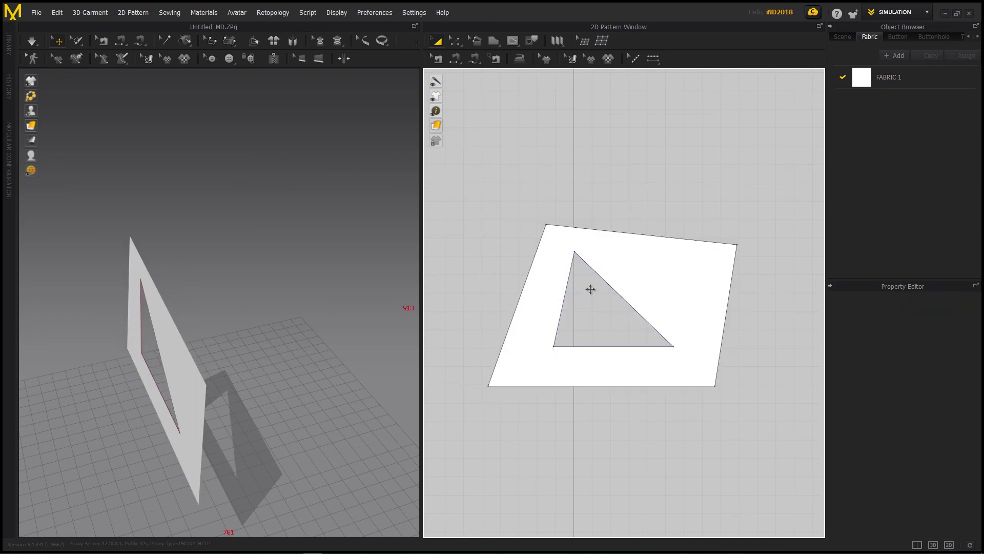
# Orbit the 3D view around the holed pattern, then show the Edit Pattern tool list
pyautogui.moveTo(321, 277)
pyautogui.mouseDown(button='right')
pyautogui.moveTo(335, 290)
pyautogui.moveTo(393, 270)
pyautogui.moveTo(386, 285)
pyautogui.moveTo(364, 290)
pyautogui.mouseUp(button='right')
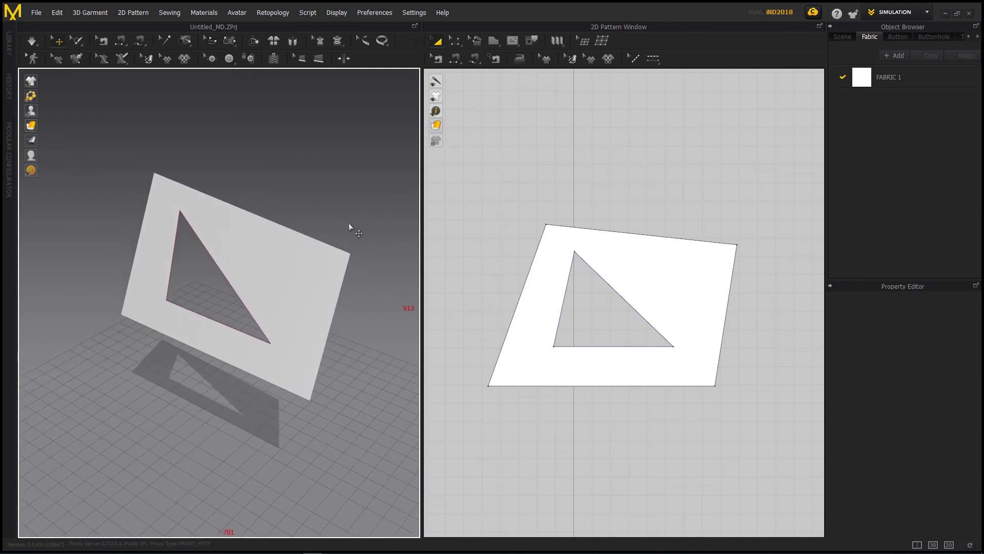
pyautogui.moveTo(341, 211)
pyautogui.mouseDown(button='right')
pyautogui.moveTo(299, 220)
pyautogui.moveTo(237, 209)
pyautogui.moveTo(312, 208)
pyautogui.moveTo(362, 239)
pyautogui.mouseUp(button='right')
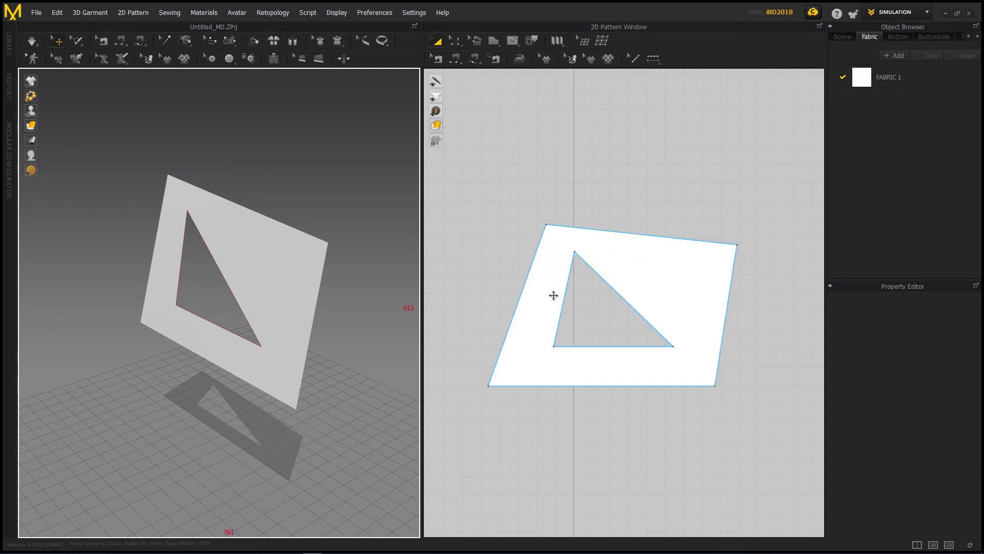
pyautogui.moveTo(301, 214)
pyautogui.mouseDown(button='right')
pyautogui.moveTo(246, 200)
pyautogui.moveTo(245, 229)
pyautogui.mouseUp(button='right')
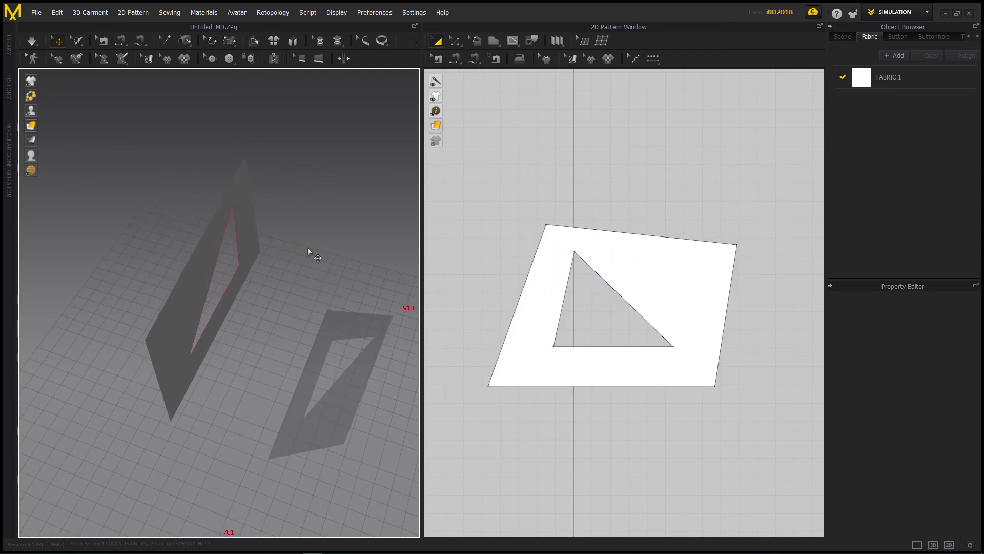
pyautogui.moveTo(297, 287)
pyautogui.mouseDown(button='right')
pyautogui.moveTo(374, 222)
pyautogui.moveTo(279, 193)
pyautogui.moveTo(405, 220)
pyautogui.moveTo(514, 269)
pyautogui.moveTo(570, 269)
pyautogui.moveTo(417, 229)
pyautogui.moveTo(361, 266)
pyautogui.mouseUp(button='right')
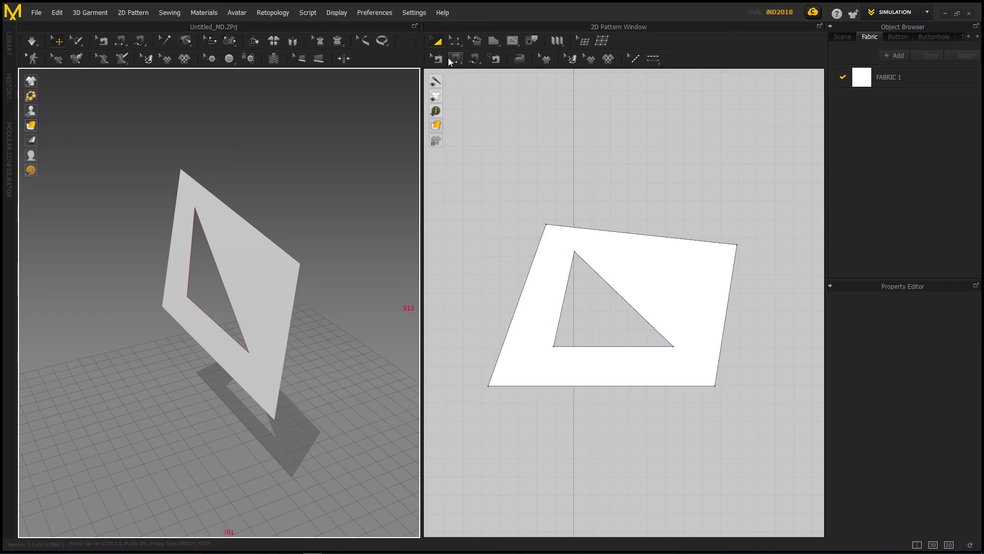
pyautogui.click(457, 45)
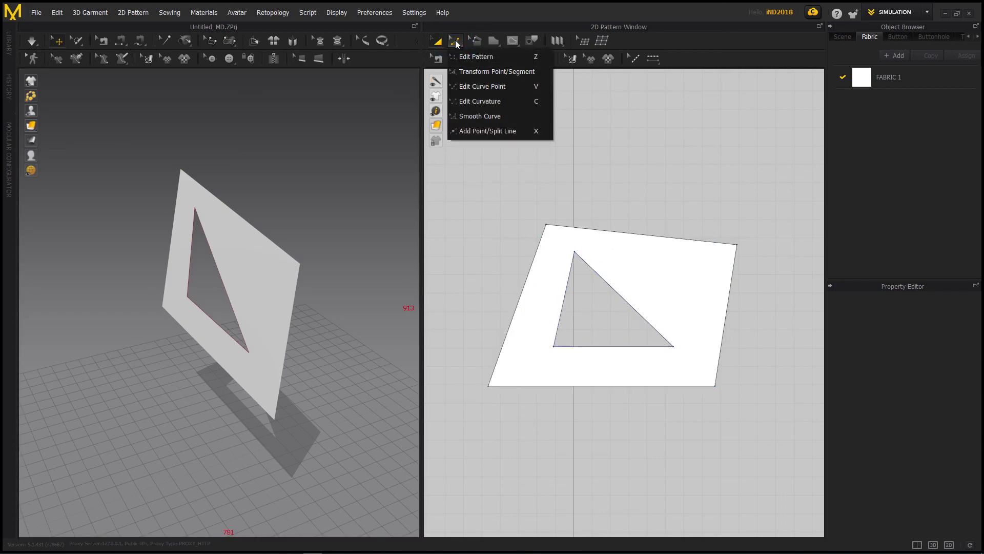